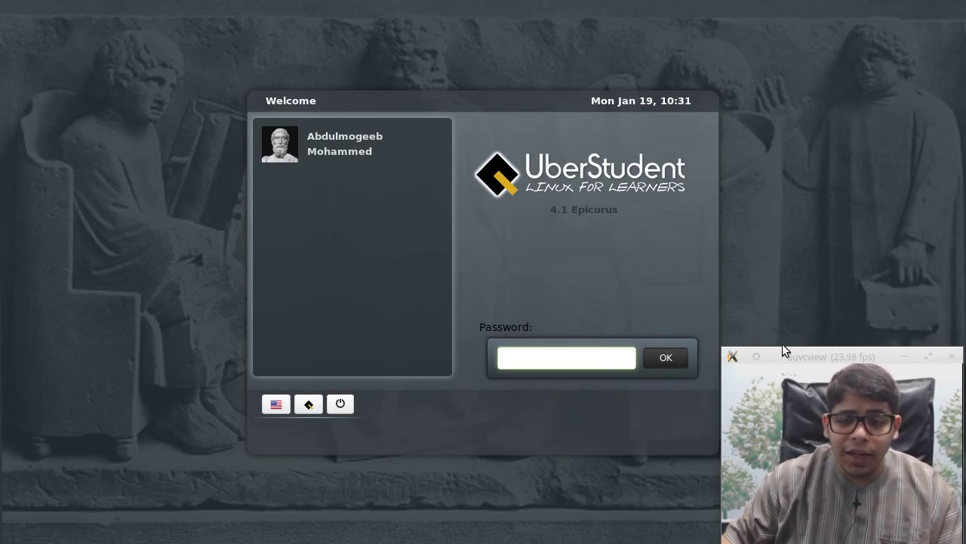
- Enter the account password on the login screen and log in to the desktop session
drag(844, 358, 131, 344)
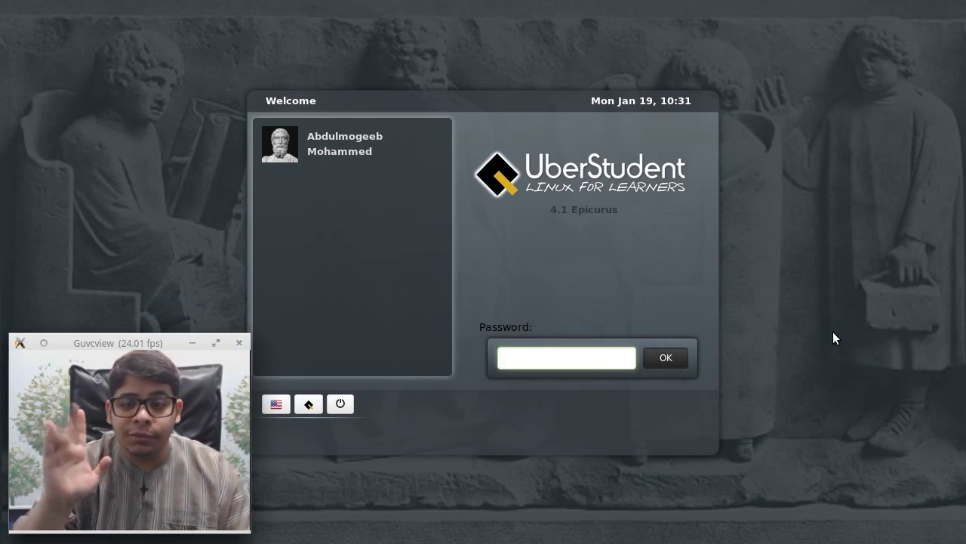
click(534, 352)
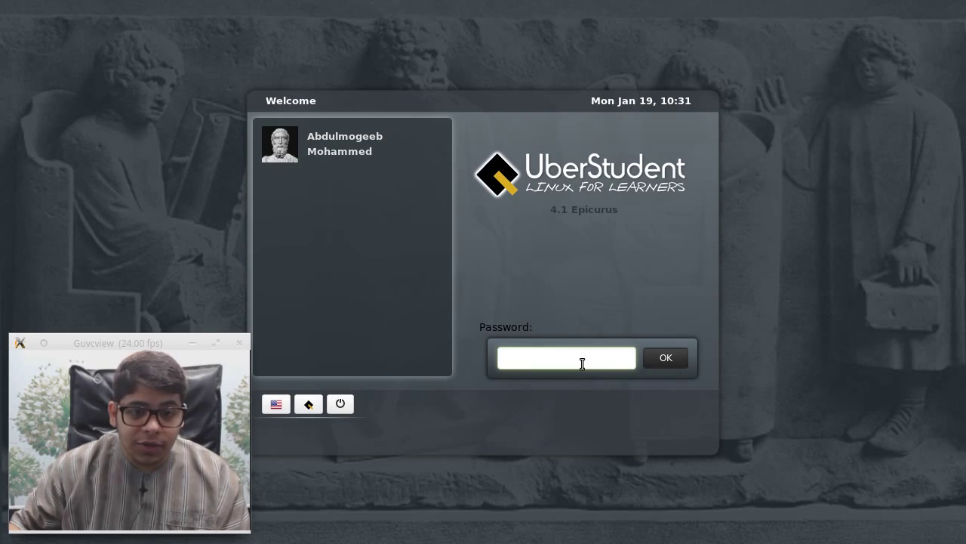
text(****)
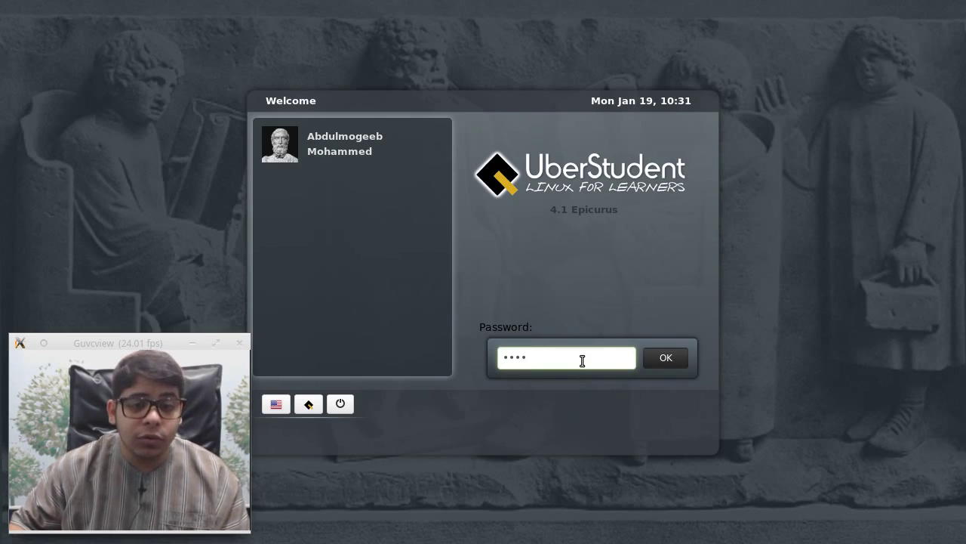
key(Return)
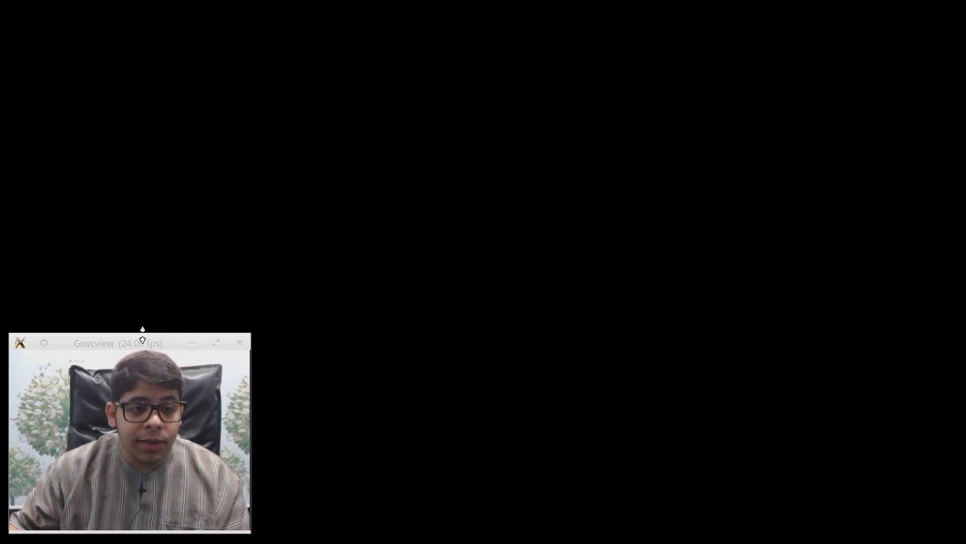
- Move the webcam window clear of the desktop icons and close the Welcome to UberStudent dialog
mouse_move(143, 346)
mouse_down()
mouse_move(369, 308)
mouse_move(267, 355)
mouse_move(130, 359)
mouse_up()
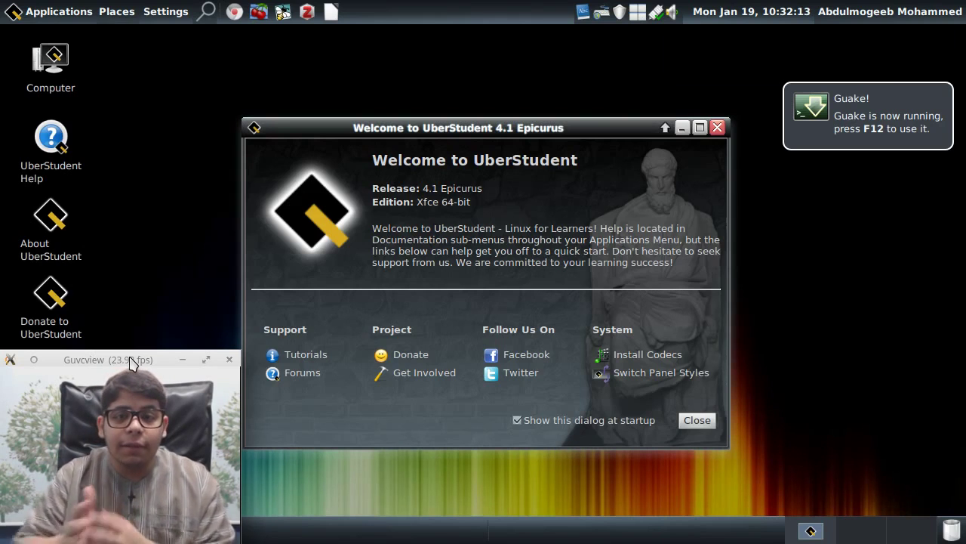
drag(127, 363, 129, 321)
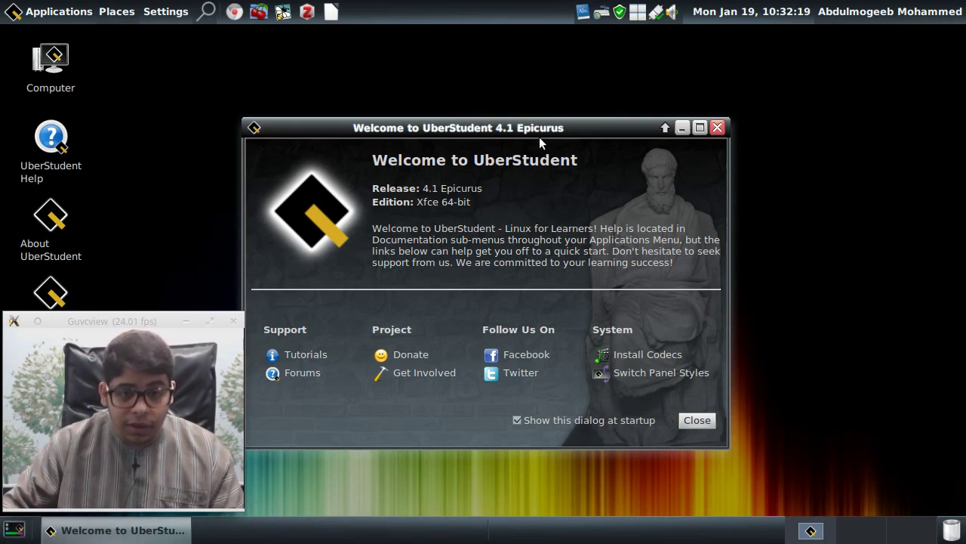
drag(561, 126, 685, 126)
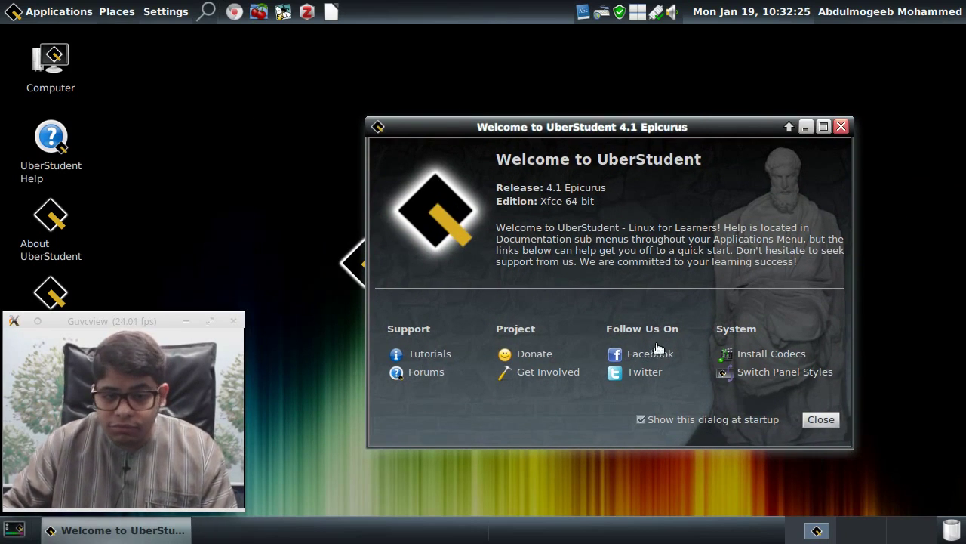
click(821, 420)
drag(191, 319, 894, 317)
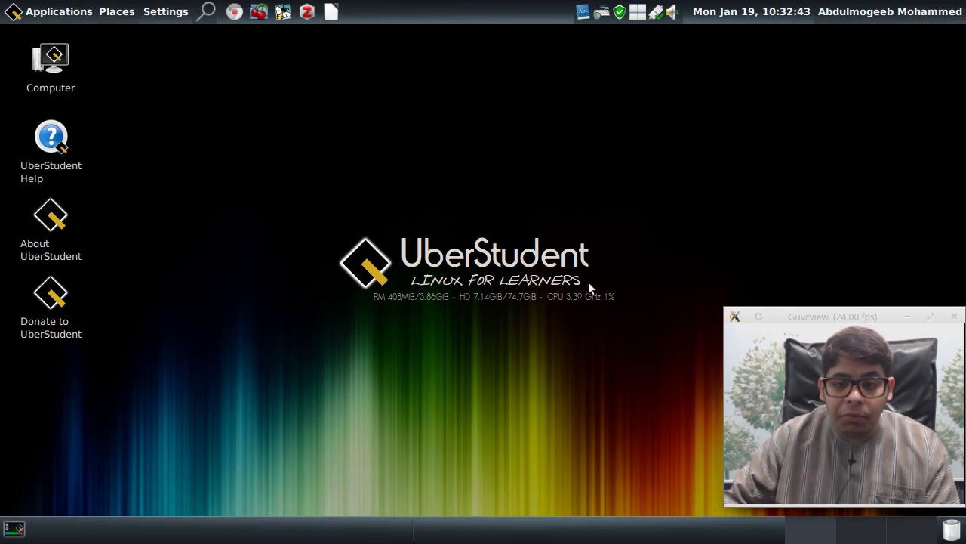
- View the lock, switch user, suspend, shut down, restart and log out options of the session, and check the panel clock
click(878, 17)
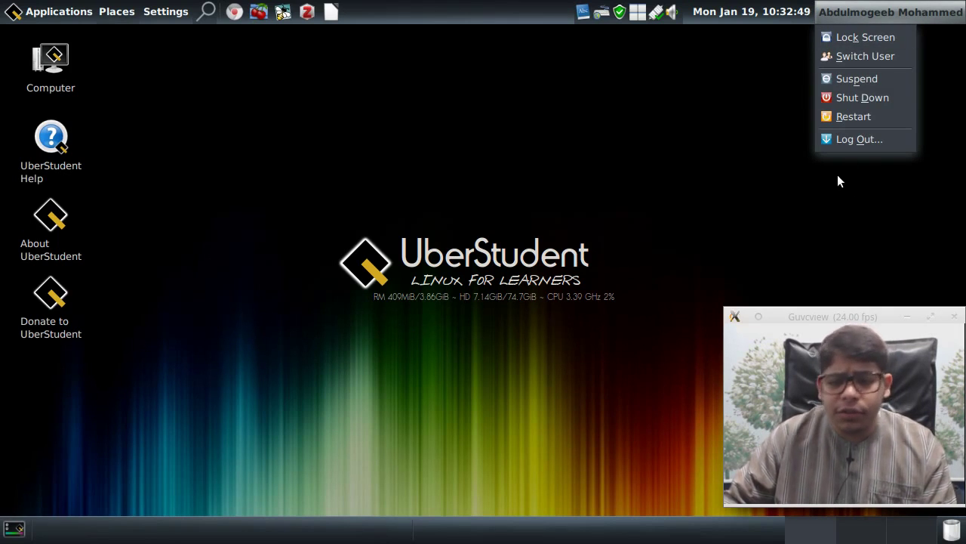
click(733, 91)
click(730, 11)
click(731, 11)
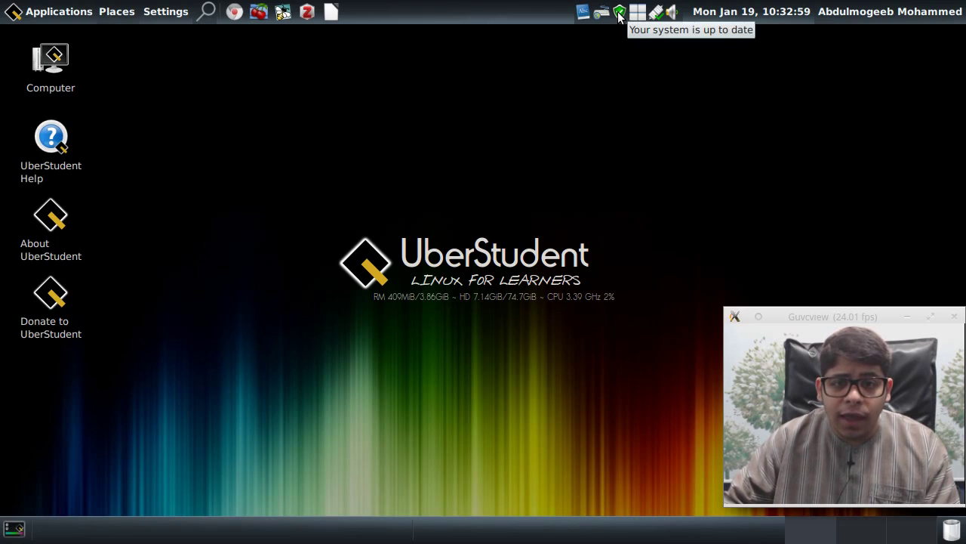
- Open the Update Manager and refresh its list of available package updates
click(619, 12)
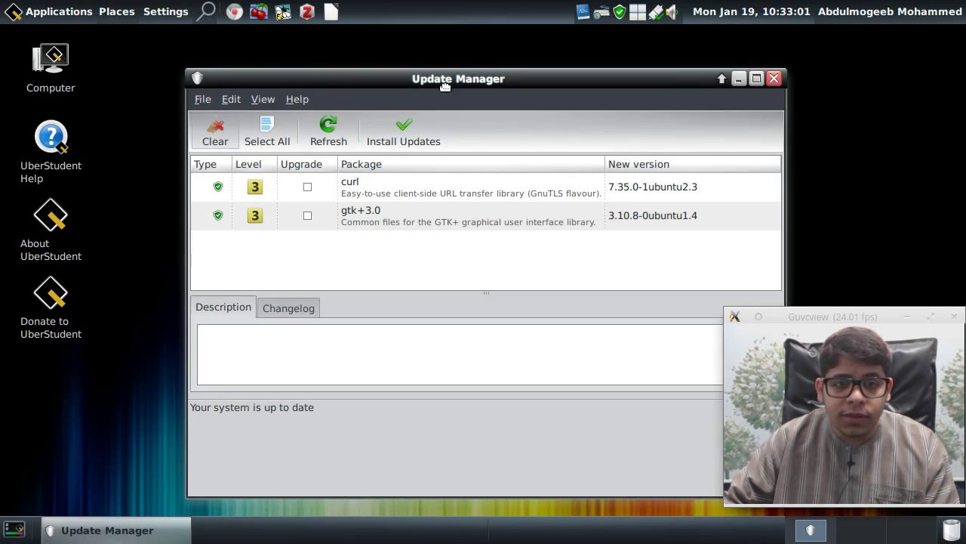
drag(455, 85, 321, 70)
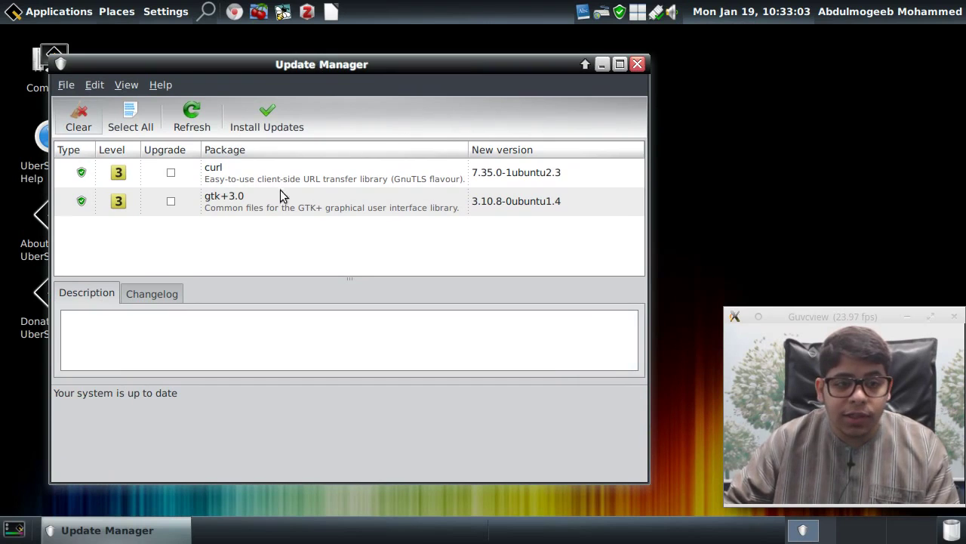
click(206, 116)
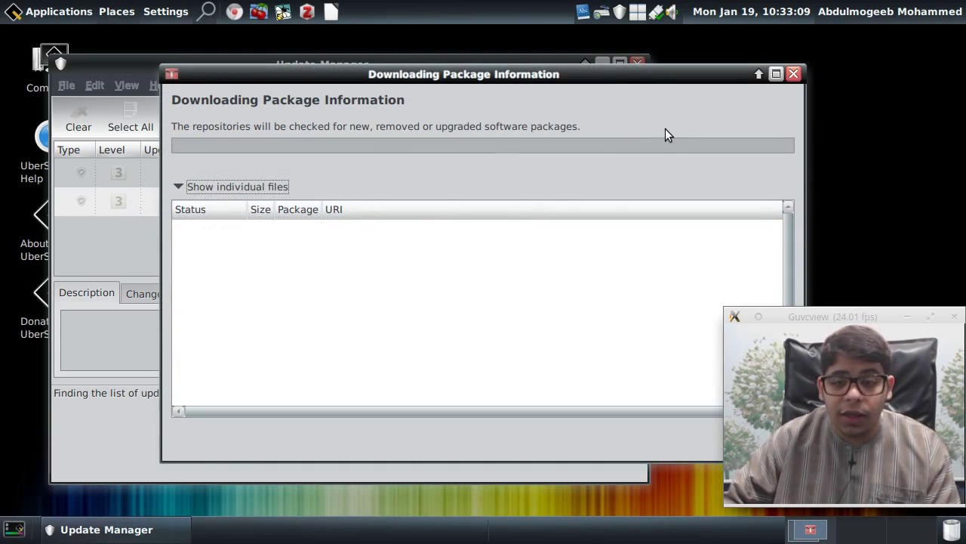
drag(607, 89, 498, 86)
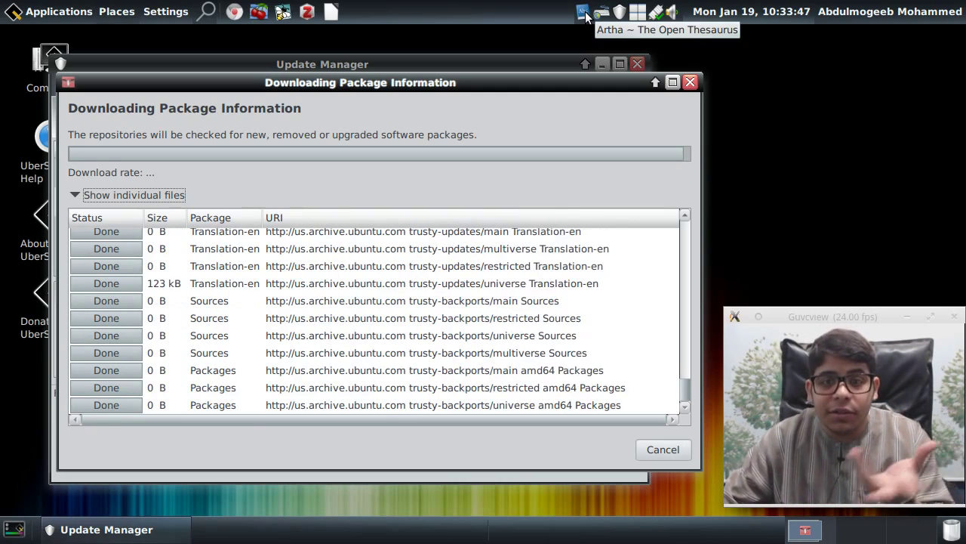
- Open the Artha thesaurus, look through the definitions of "book", and close its window
click(584, 14)
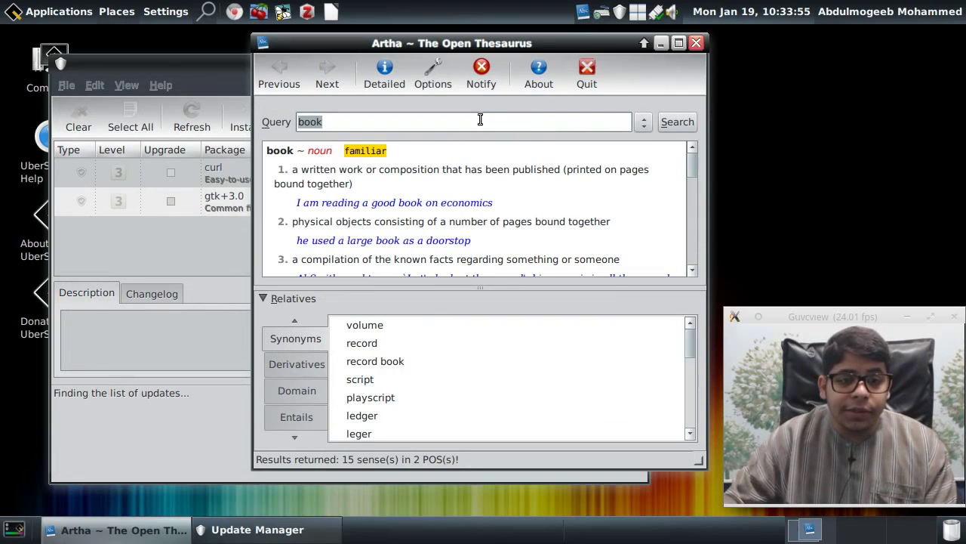
scroll(359, 176, down, 15)
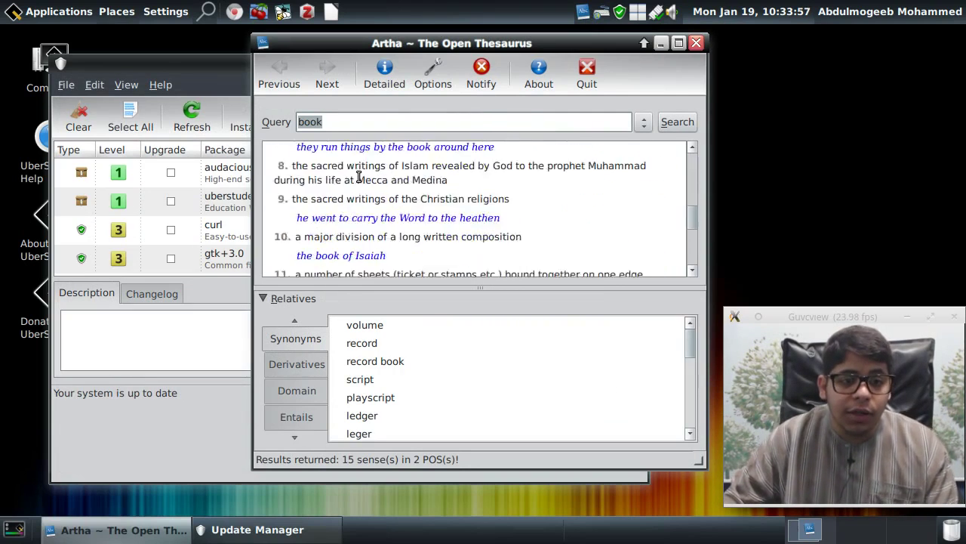
scroll(359, 176, up, 15)
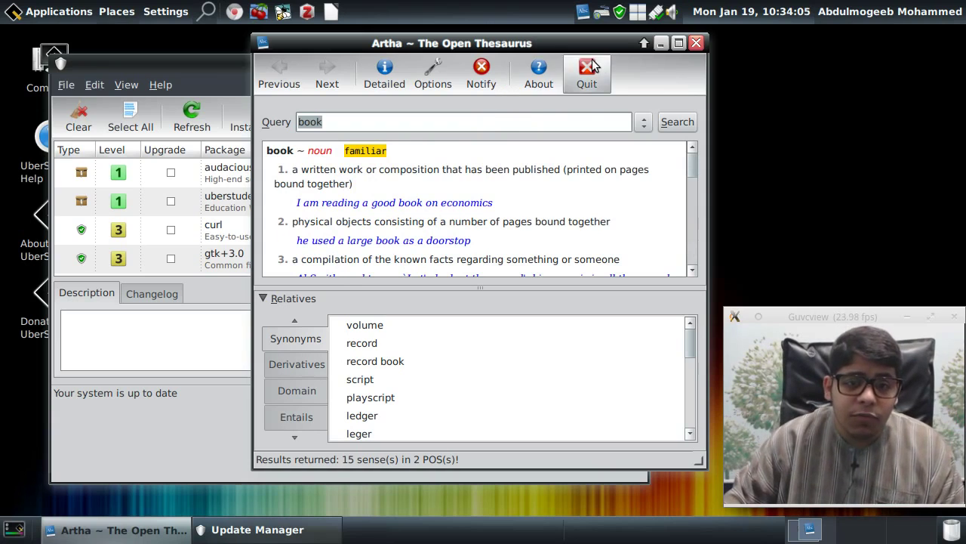
click(696, 43)
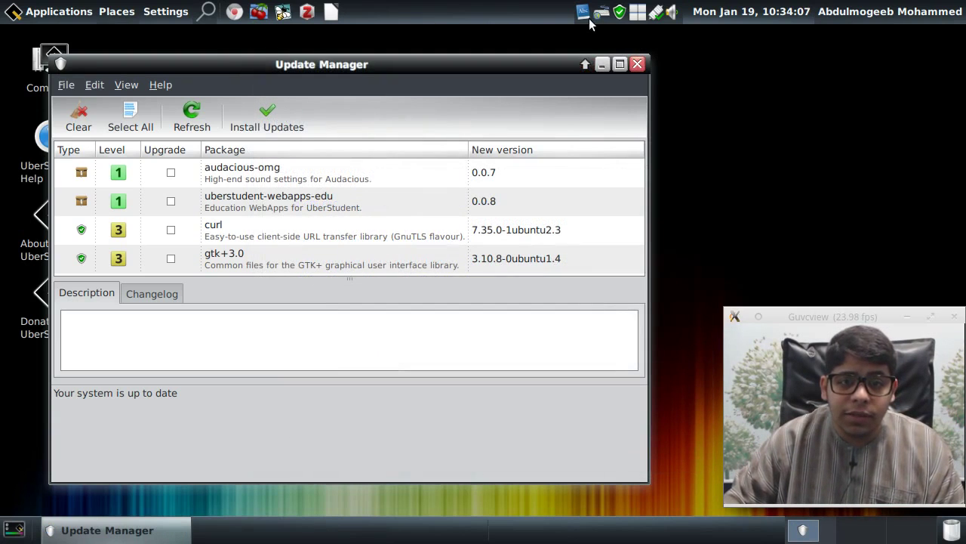
right_click(581, 17)
click(470, 75)
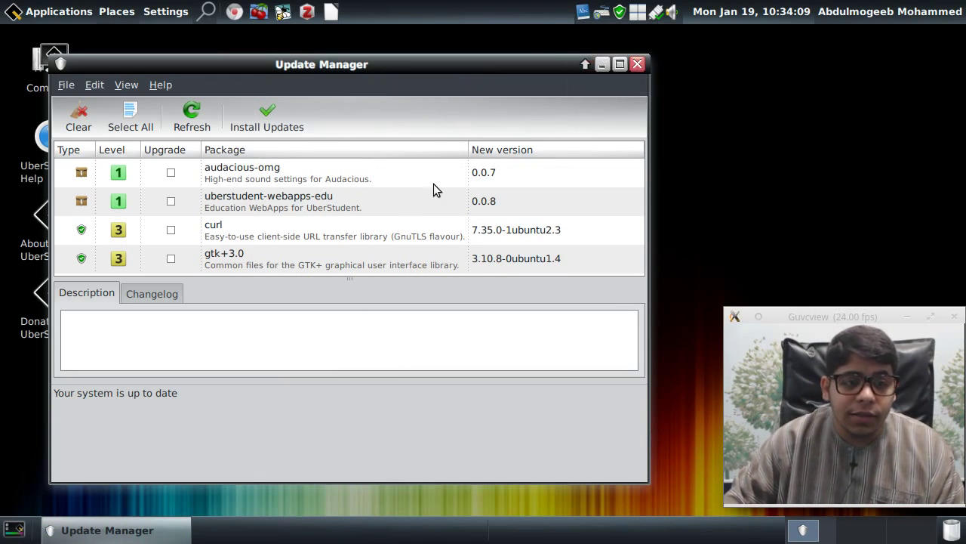
- Select all listed updates and view the Update Manager's About information, closing the manager without installing
click(136, 120)
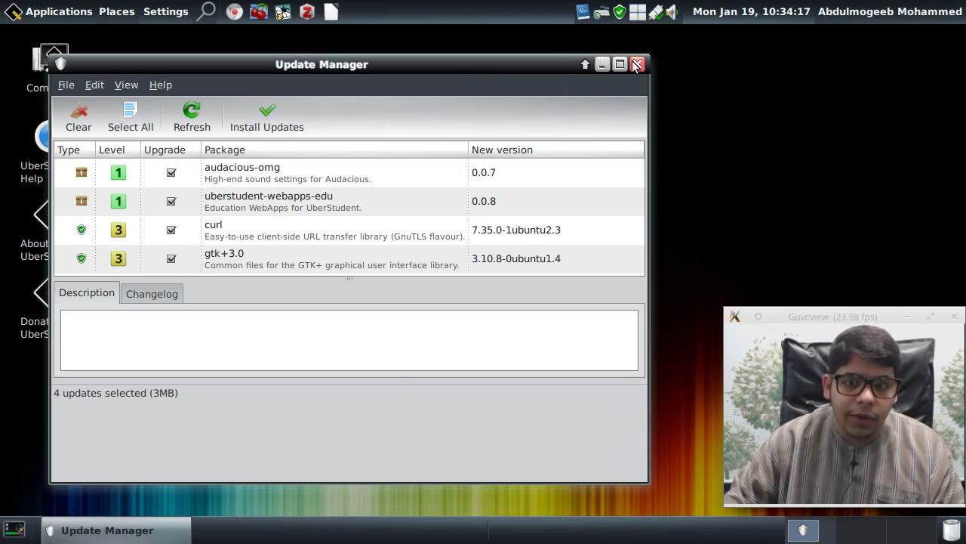
click(168, 85)
click(178, 124)
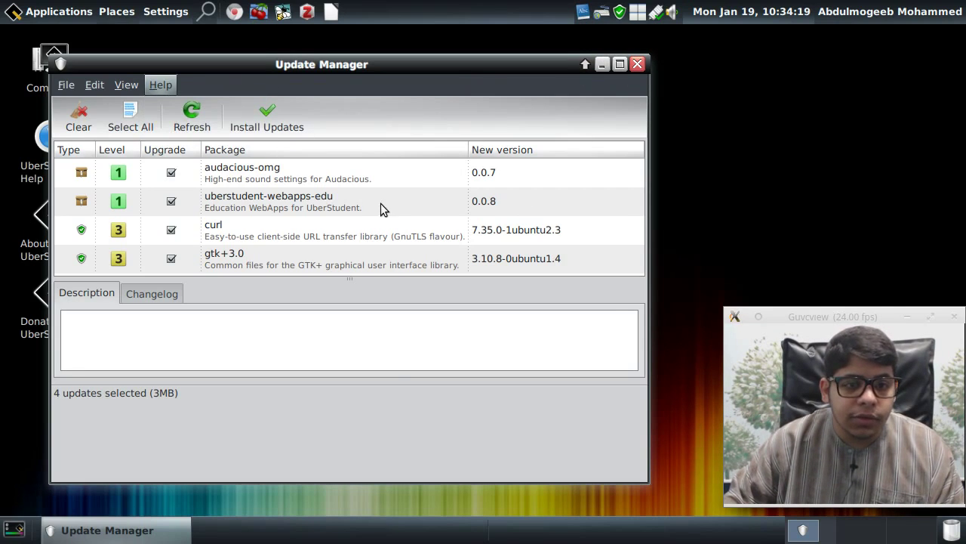
click(558, 320)
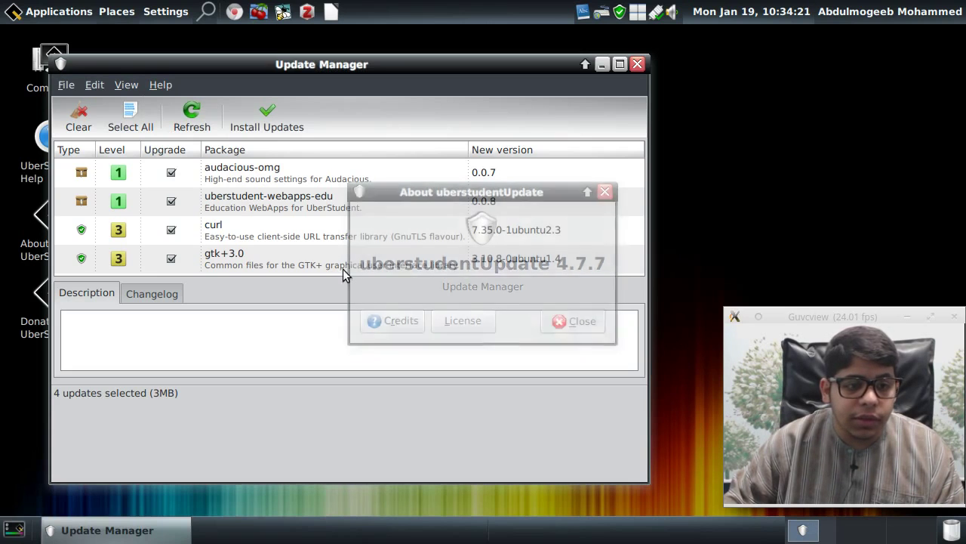
click(635, 64)
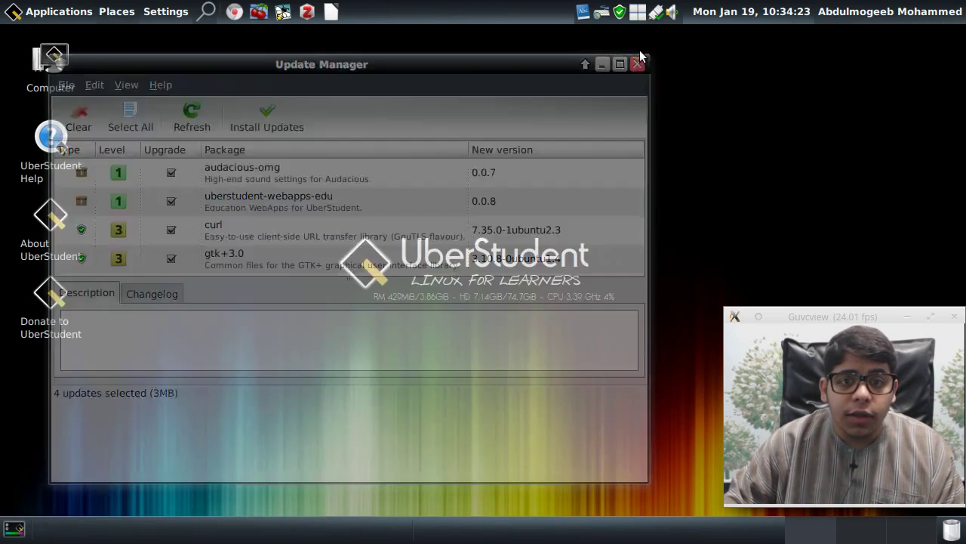
- Reopen the Artha thesaurus and view its options without changing them, closing both windows
right_click(585, 13)
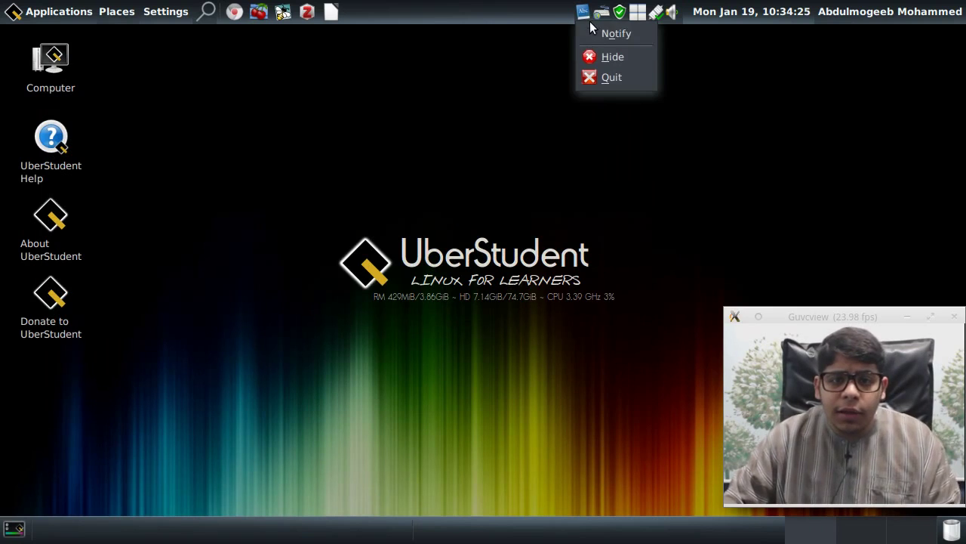
click(583, 14)
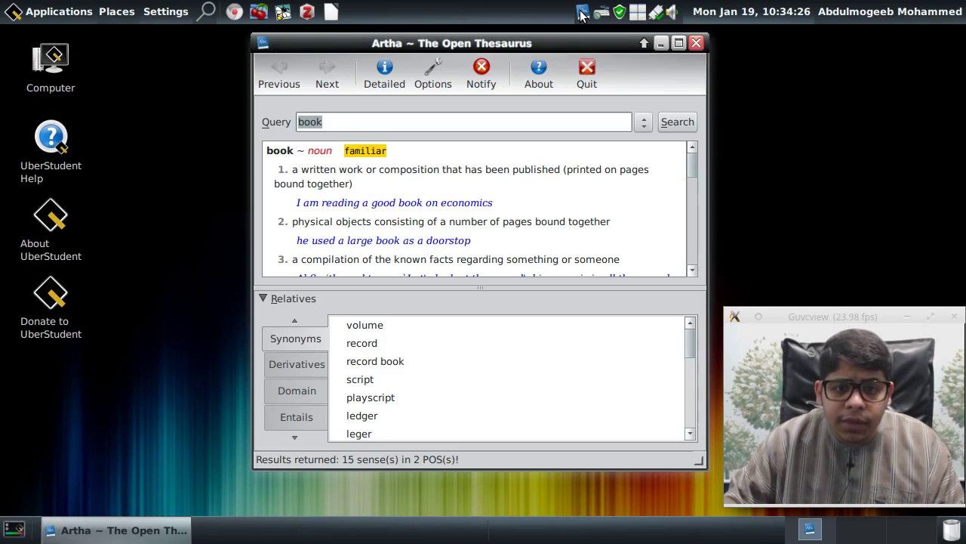
click(419, 69)
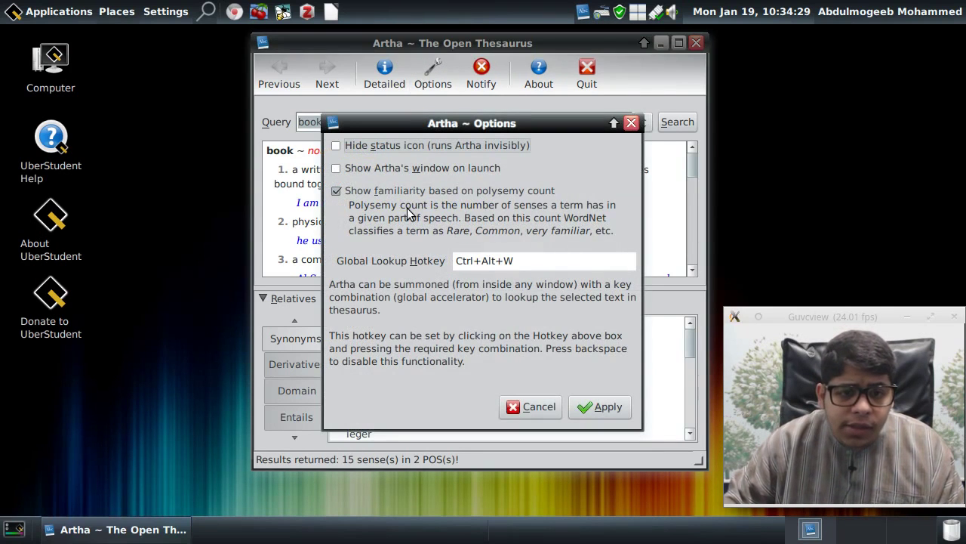
click(632, 124)
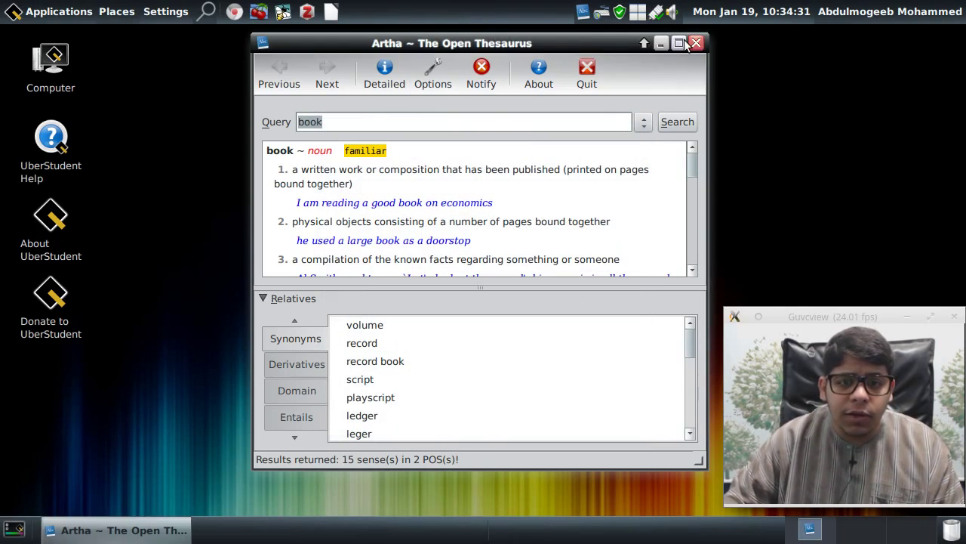
click(698, 42)
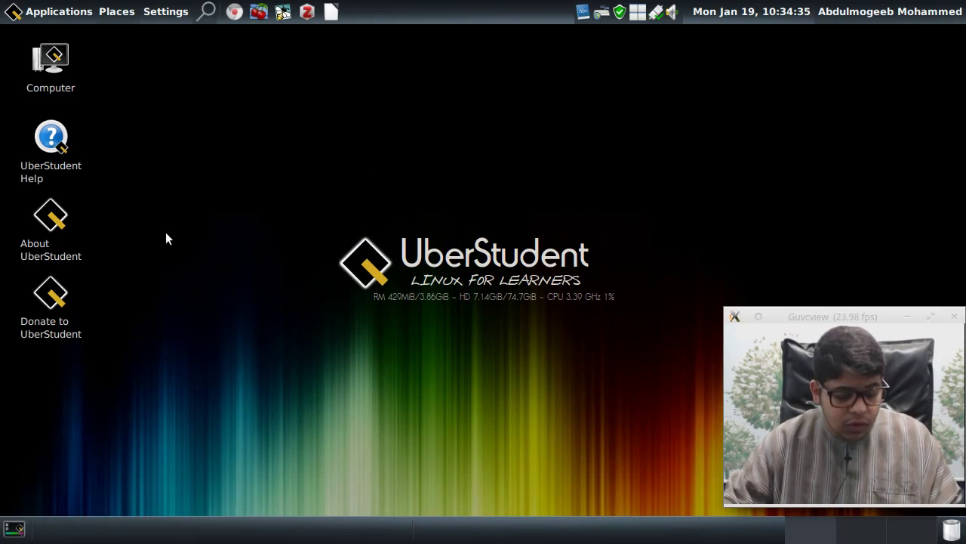
click(44, 326)
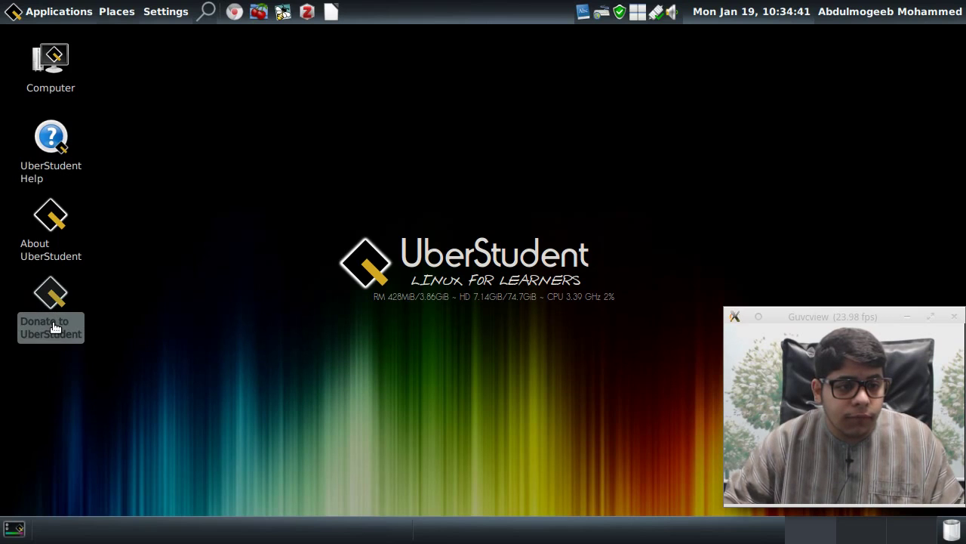
click(297, 291)
drag(861, 317, 856, 318)
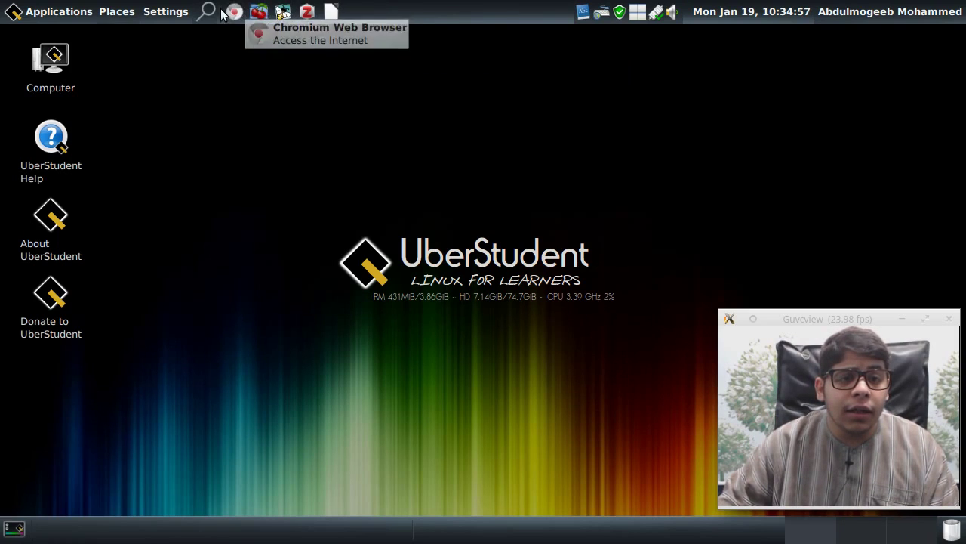
click(259, 11)
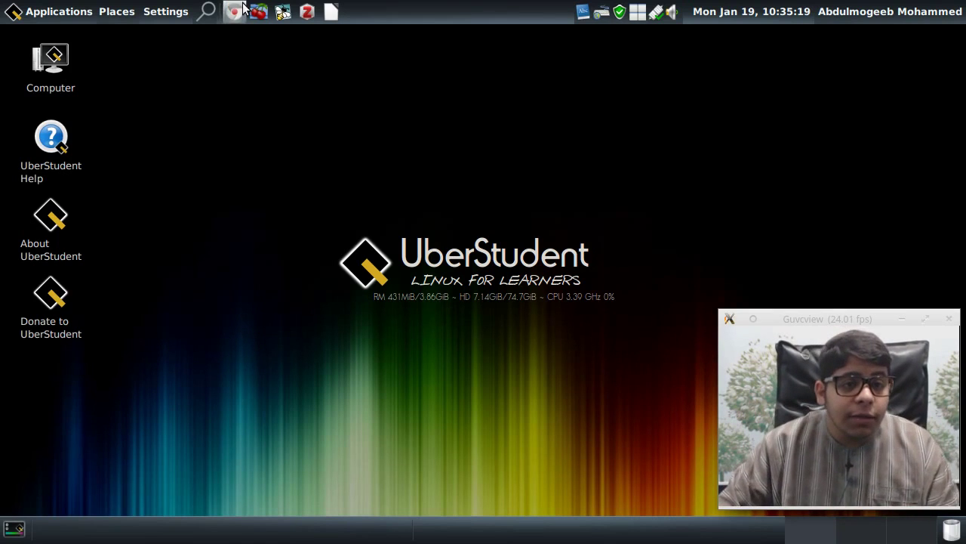
right_click(273, 223)
click(222, 148)
- Open the system settings, look over the categories, and browse the list of styles in Appearance
click(165, 21)
drag(401, 76, 303, 83)
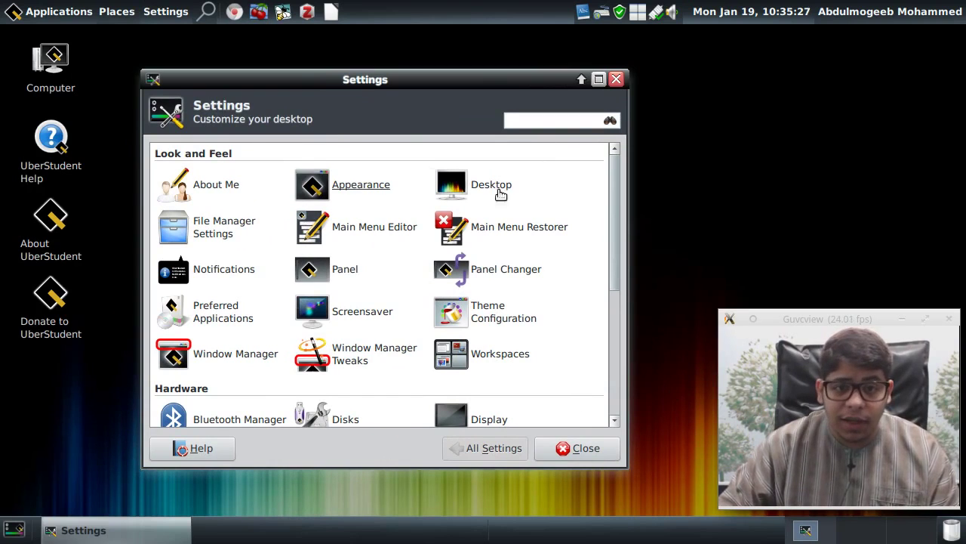
scroll(545, 245, down, 5)
scroll(545, 245, up, 5)
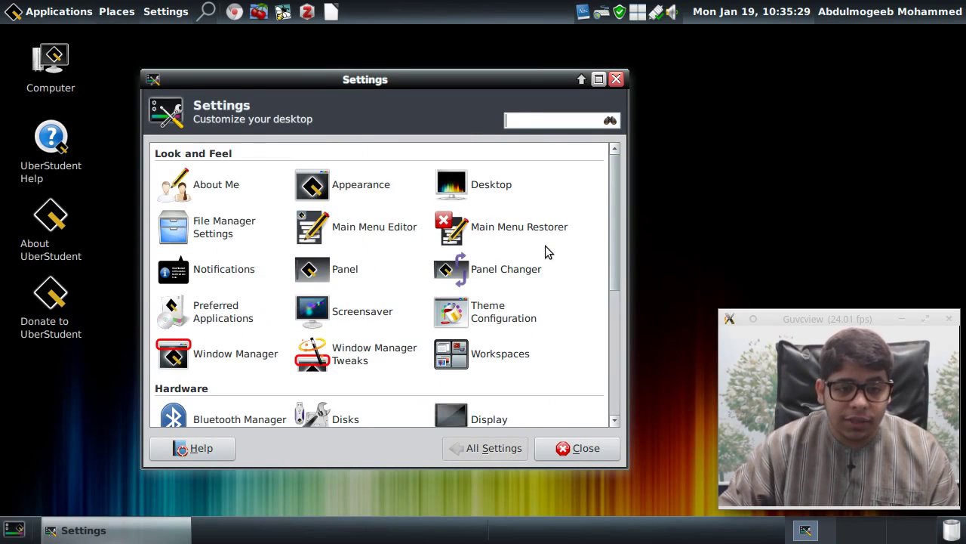
click(375, 194)
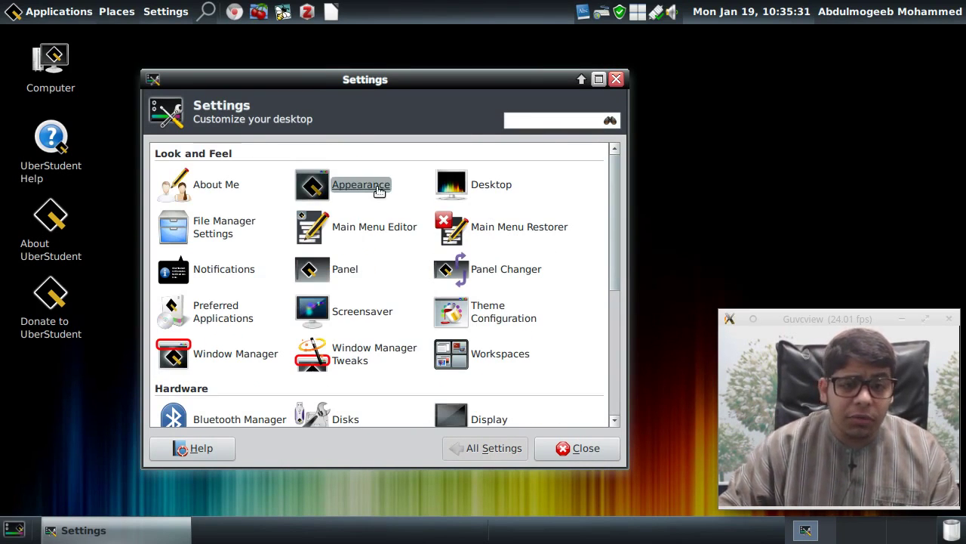
scroll(275, 275, down, 6)
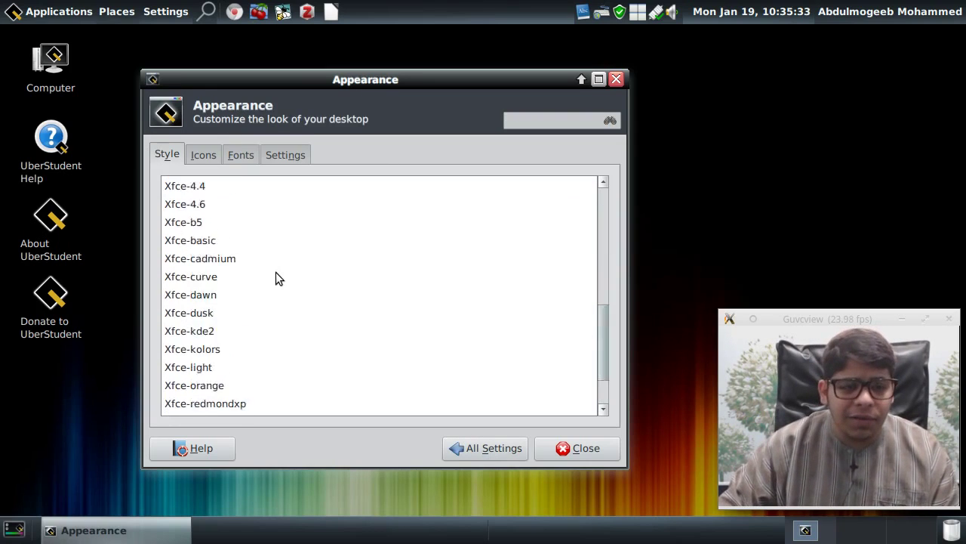
scroll(275, 276, up, 7)
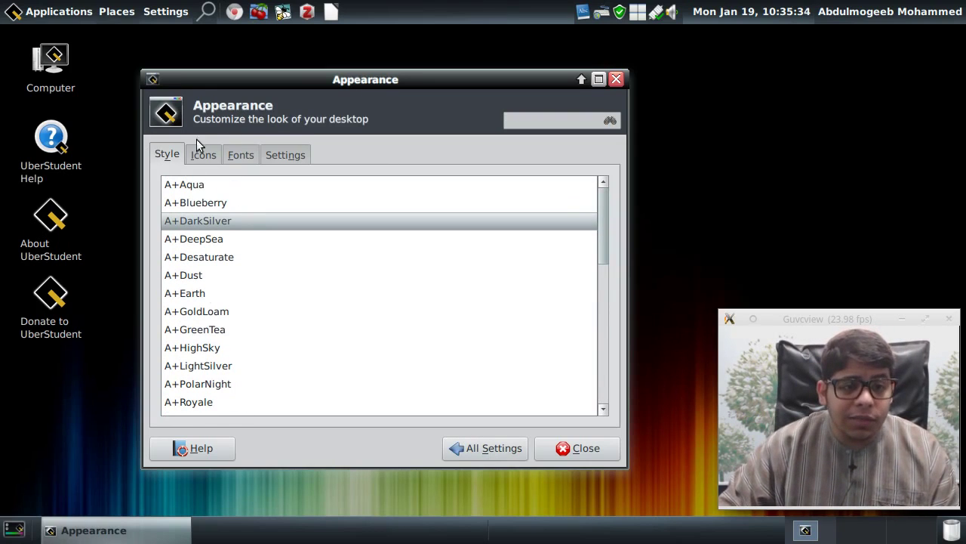
- Try the A+DeepSea, A+Desaturate and A+Dust styles, reapply A+DarkSilver, and return to the full settings overview
click(202, 240)
click(203, 262)
click(199, 276)
click(198, 256)
click(199, 240)
click(181, 221)
click(483, 438)
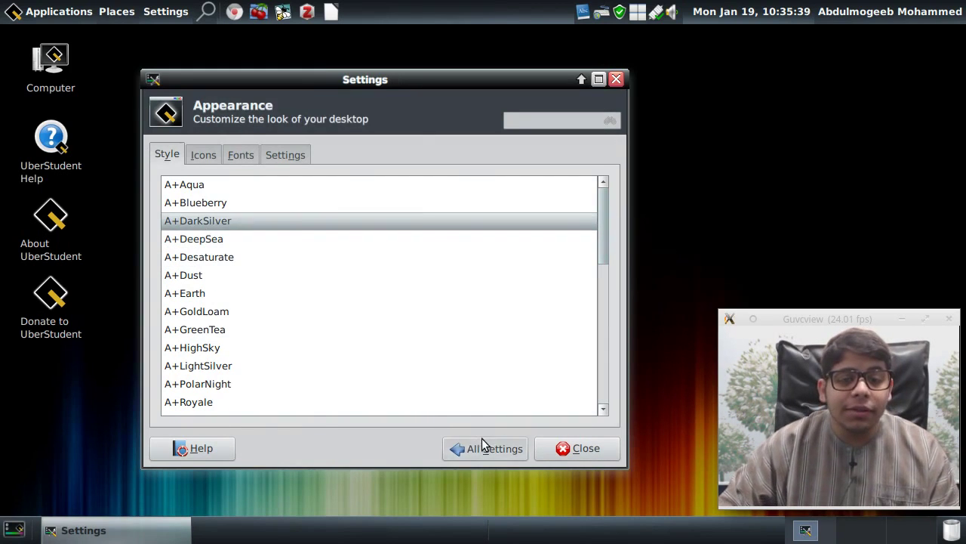
- Look through the remaining settings categories and close the Settings window
scroll(367, 310, down, 3)
scroll(367, 304, down, 3)
scroll(367, 306, up, 5)
click(616, 80)
right_click(233, 88)
click(381, 76)
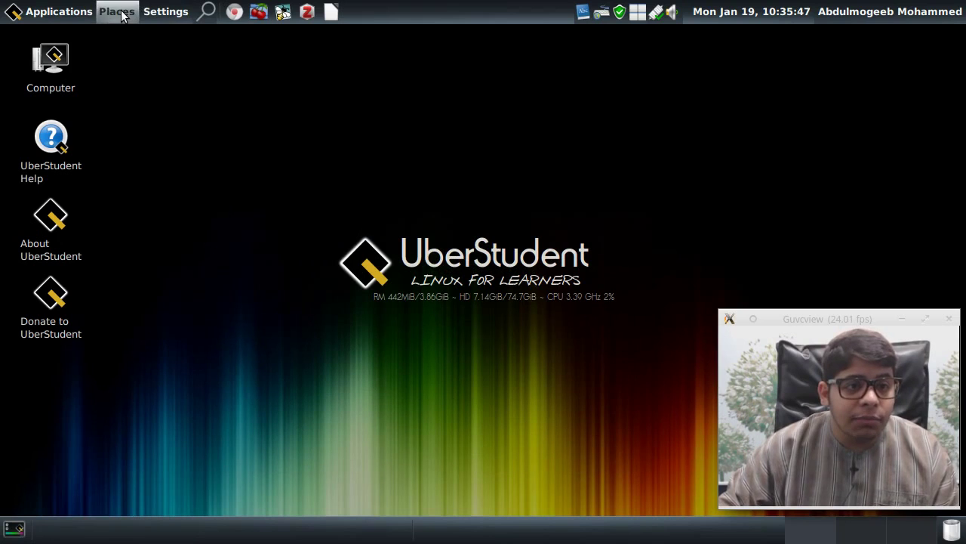
click(117, 12)
click(379, 123)
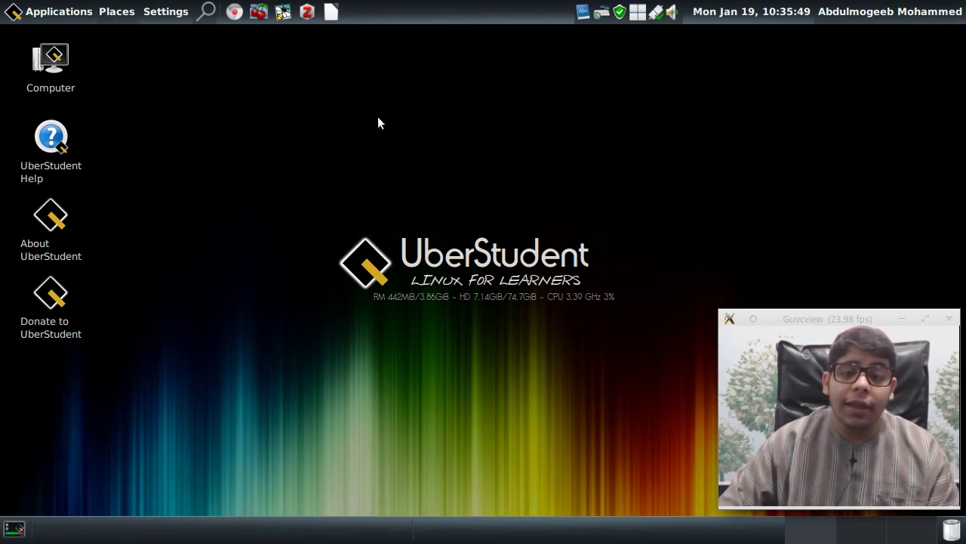
- Look through the Accessories applications down to Xkill without launching any of them
click(56, 12)
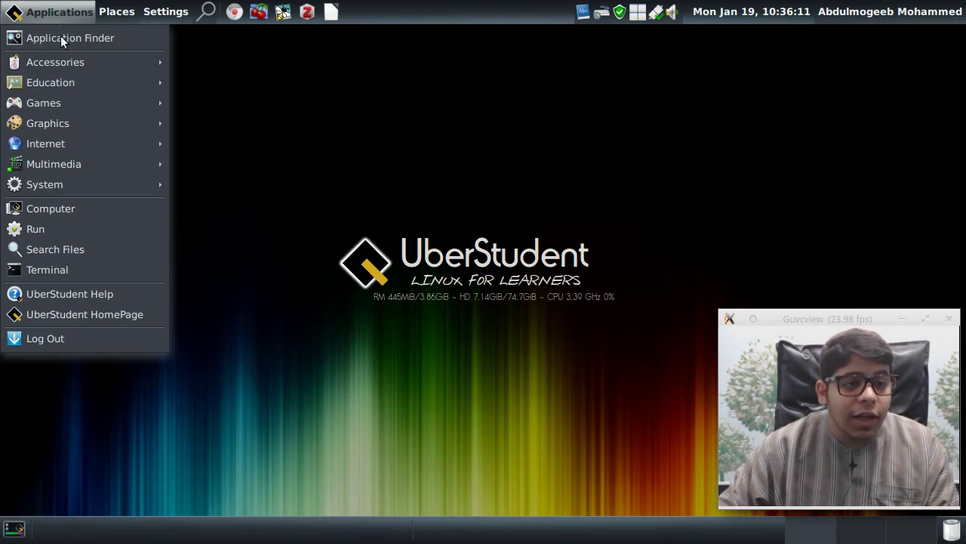
mouse_move(65, 59)
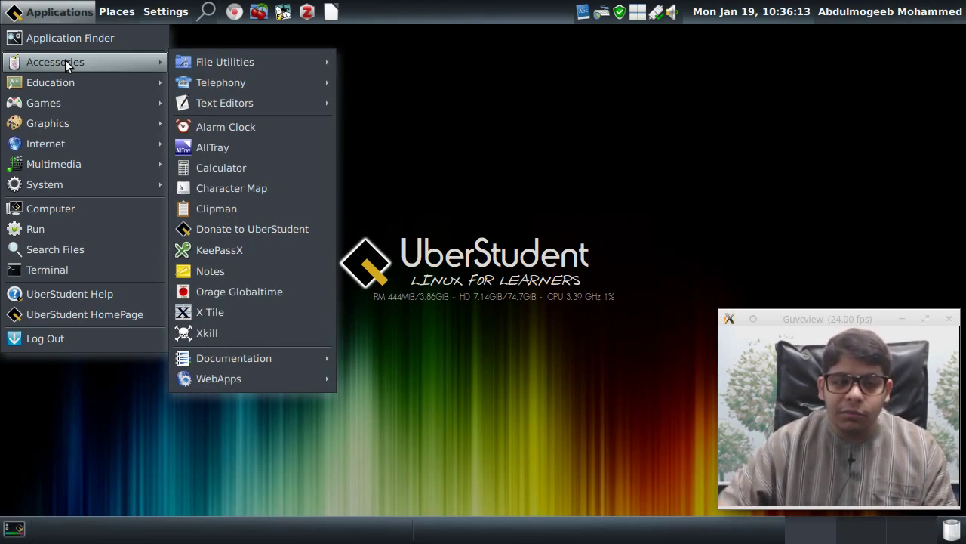
mouse_move(306, 61)
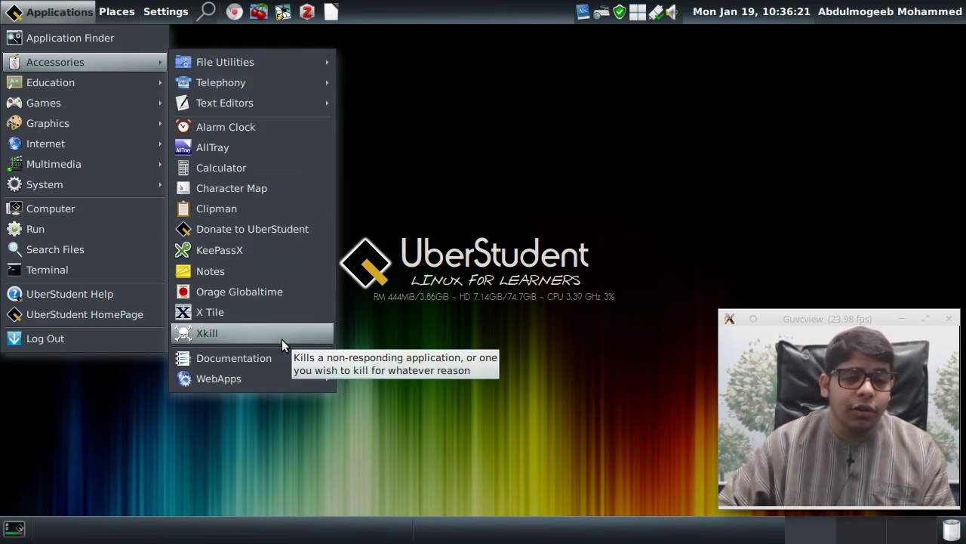
click(429, 135)
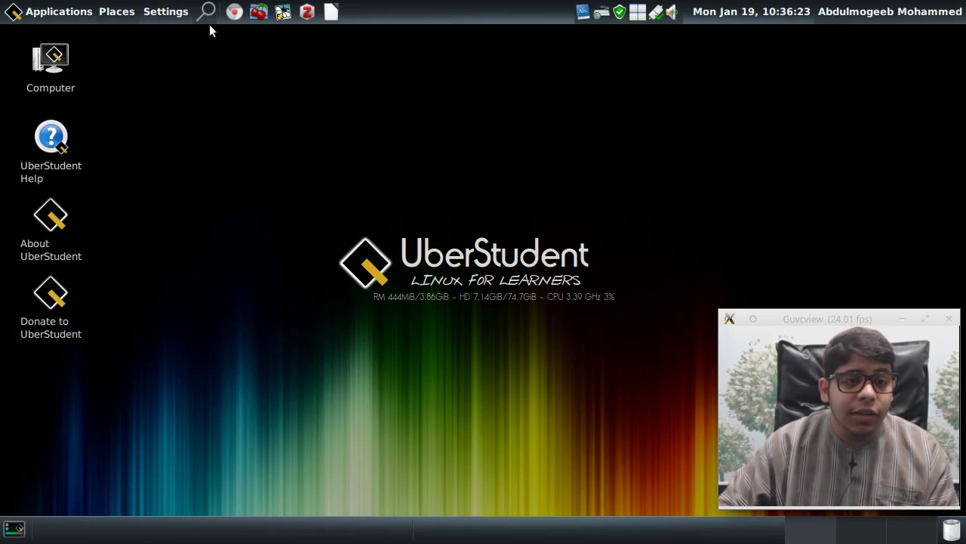
- Open a Terminal window and force it to close with the Xkill accessory
click(60, 9)
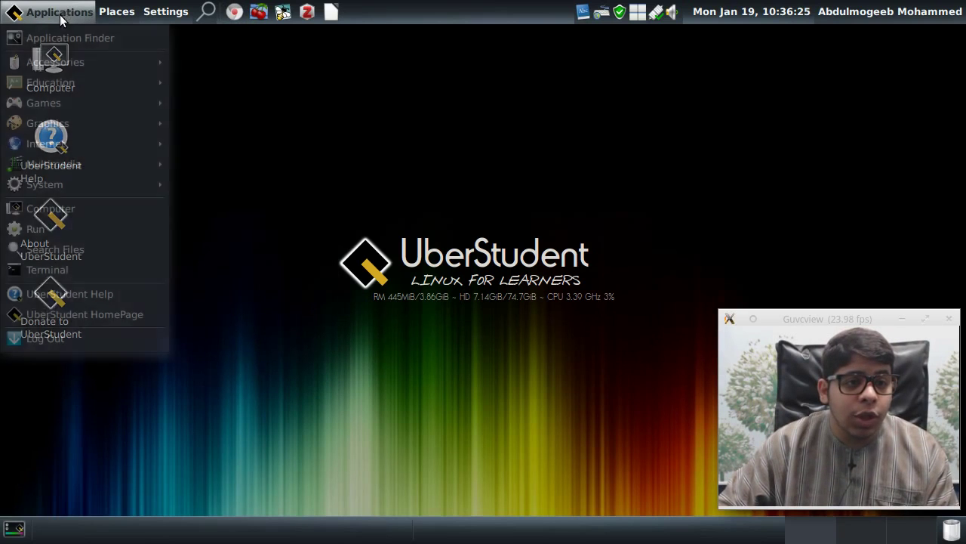
click(79, 272)
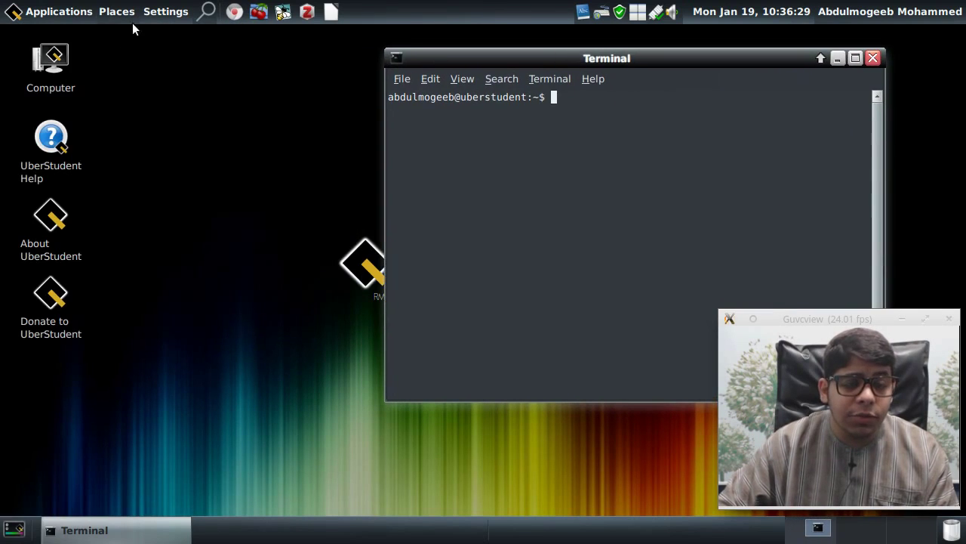
click(83, 14)
mouse_move(129, 54)
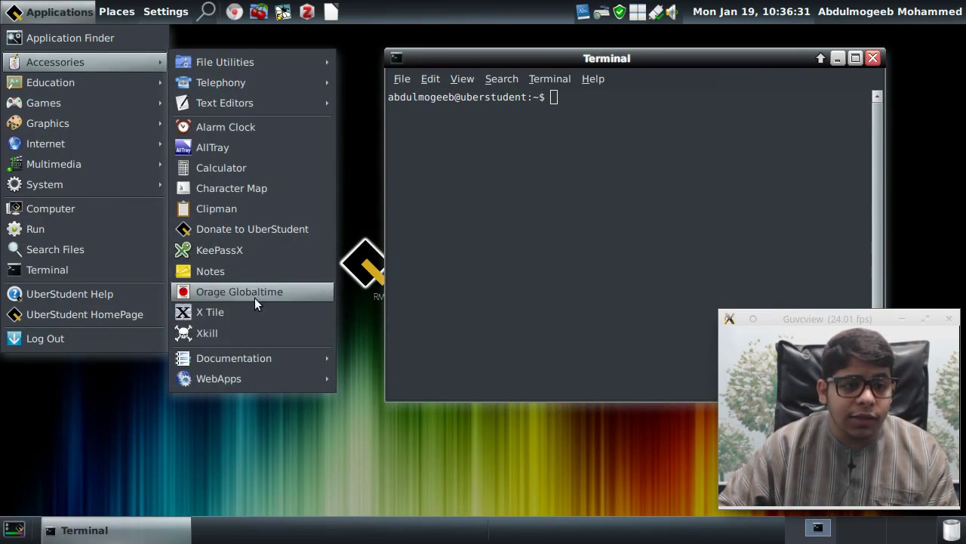
click(242, 325)
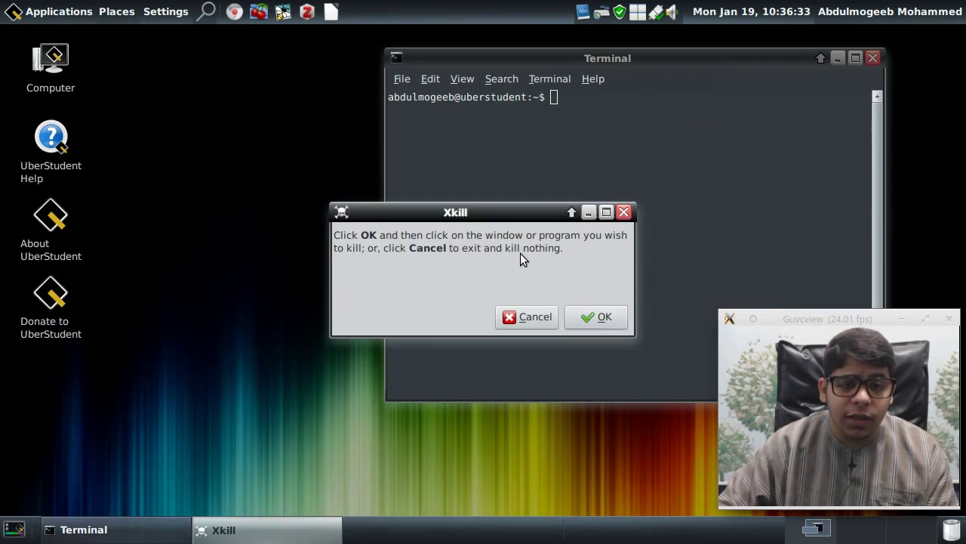
click(585, 317)
click(558, 197)
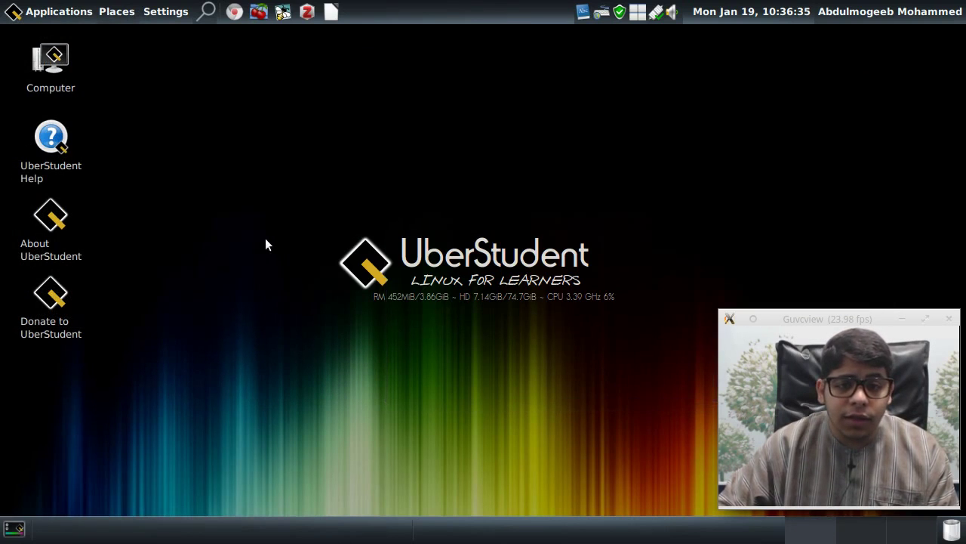
- Launch the e-book reader from the Education applications, view its About FBReader page, and close it
click(88, 19)
mouse_move(77, 87)
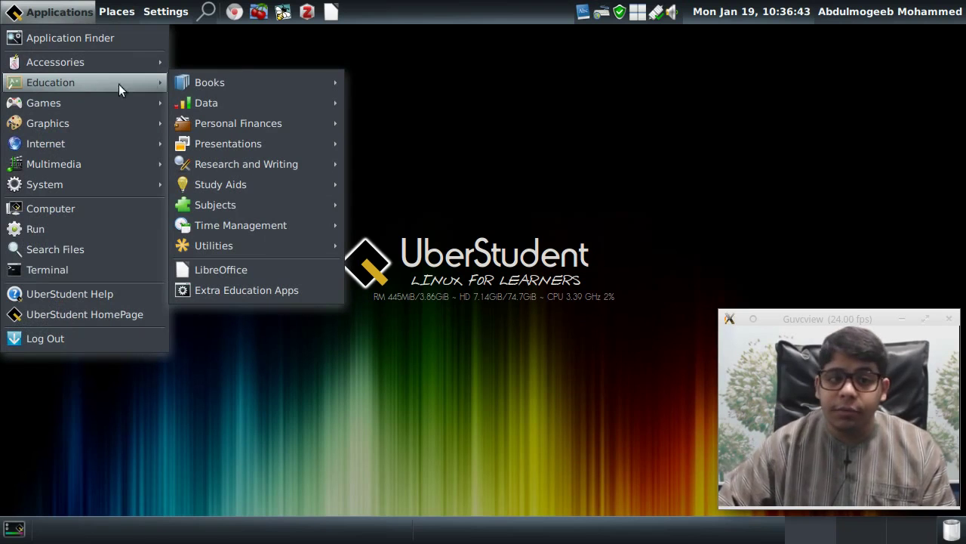
mouse_move(237, 77)
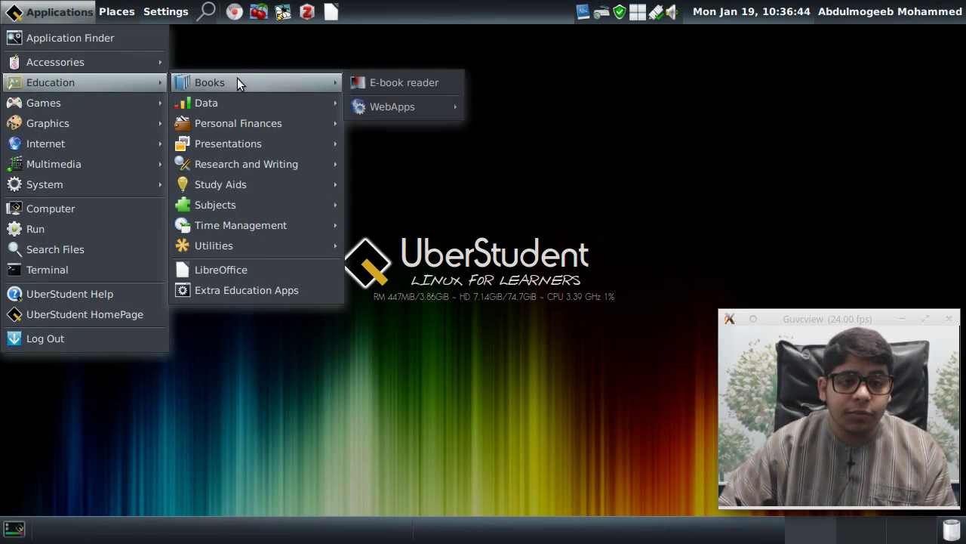
click(443, 86)
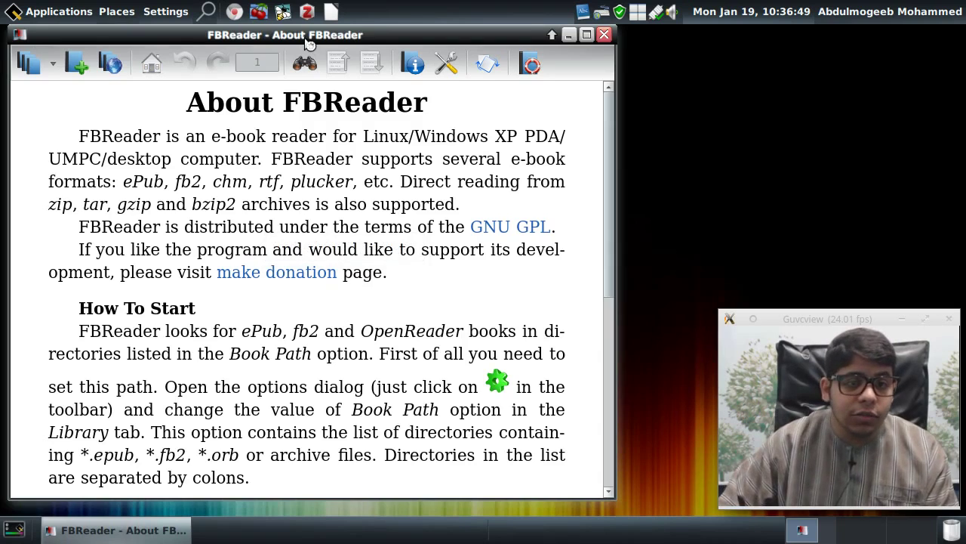
drag(298, 42, 332, 58)
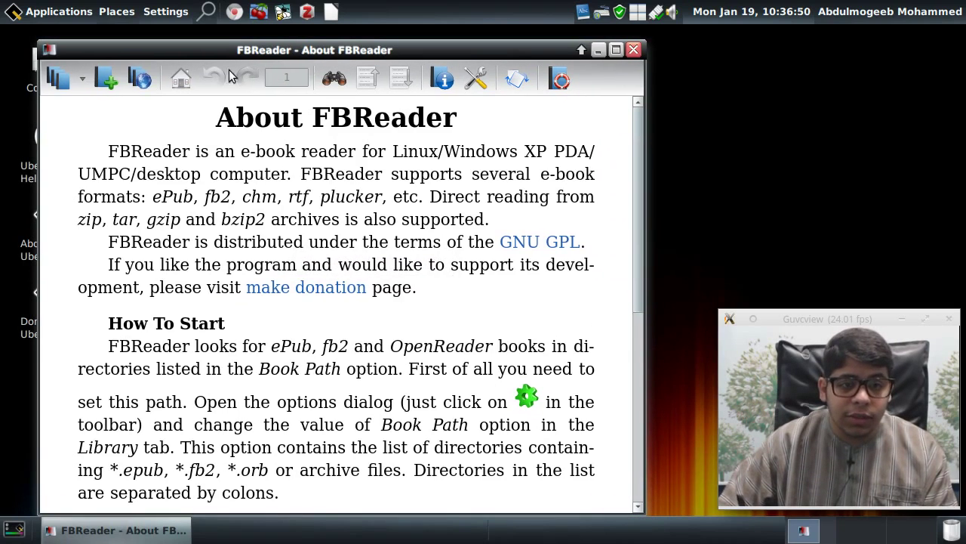
click(637, 47)
- Look through the Education applications for Books web apps, Data and Personal Finances
click(74, 20)
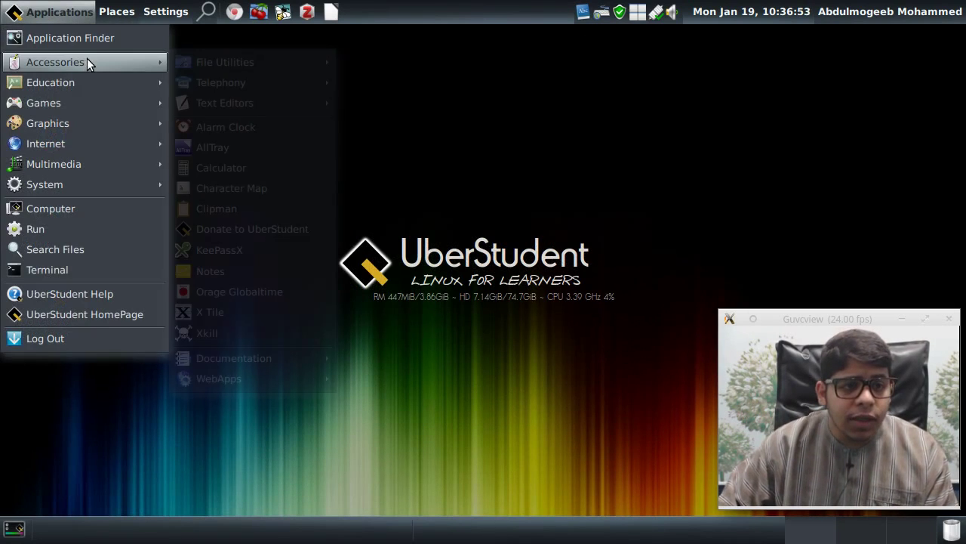
mouse_move(102, 82)
mouse_move(219, 82)
mouse_move(444, 106)
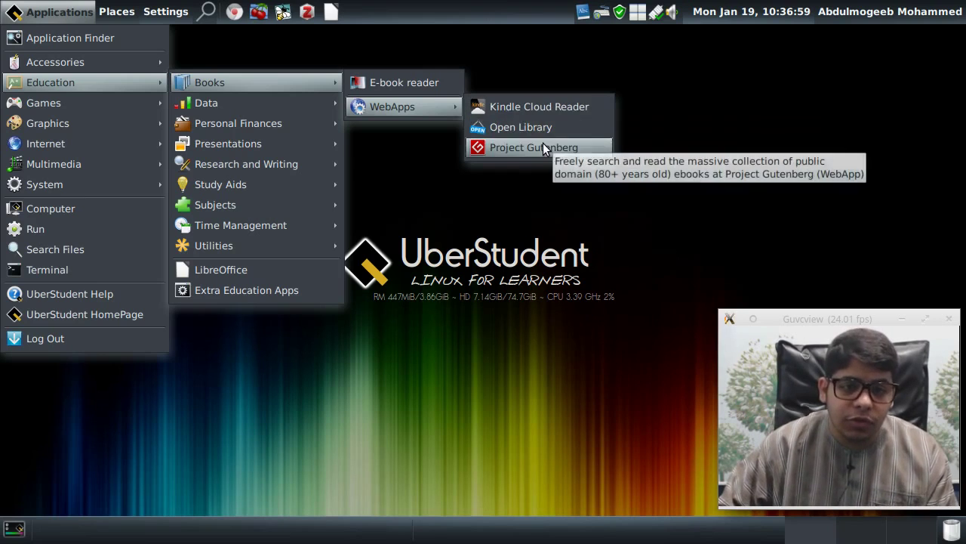
mouse_move(294, 106)
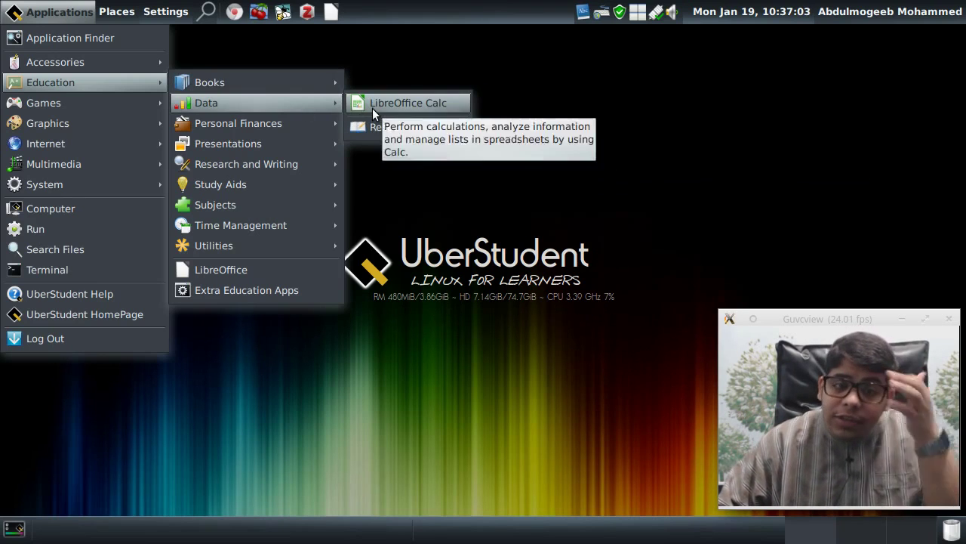
mouse_move(379, 129)
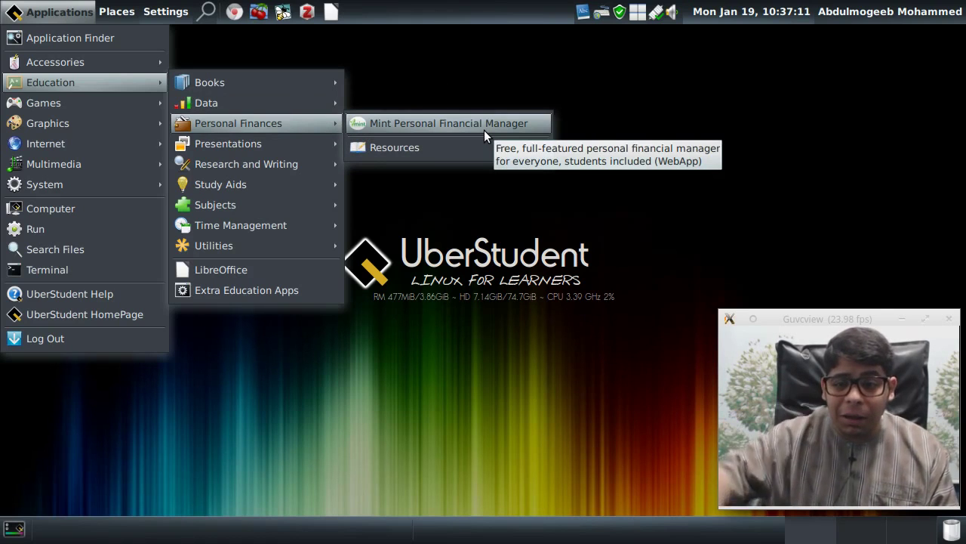
mouse_move(475, 151)
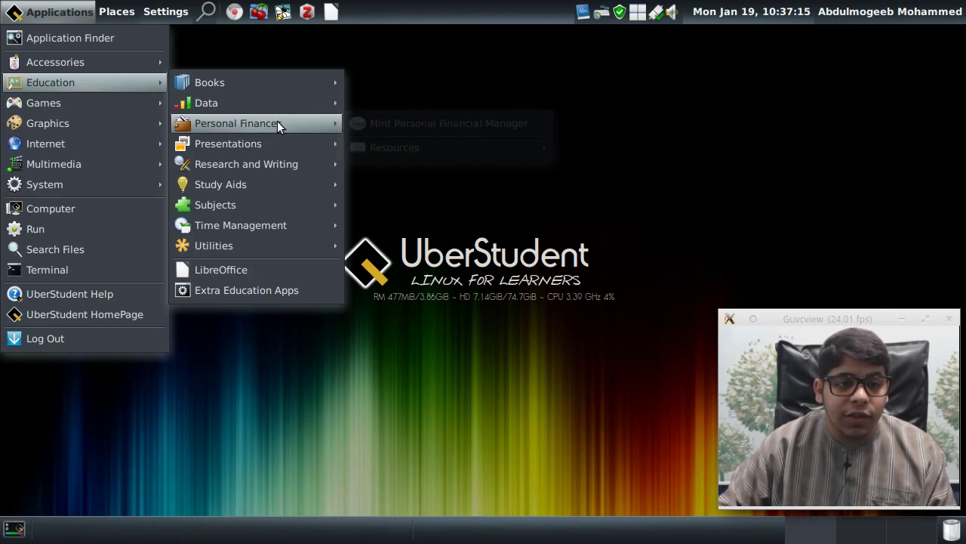
- Launch PDF Cube from the Presentations applications and check the Drafts and Finished folders under Documents/Papers for a PDF
mouse_move(271, 143)
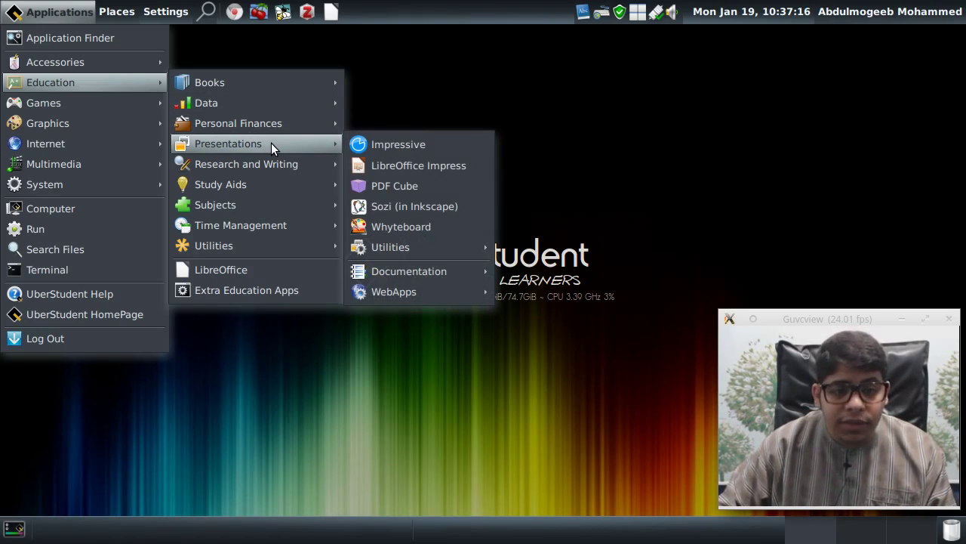
click(434, 194)
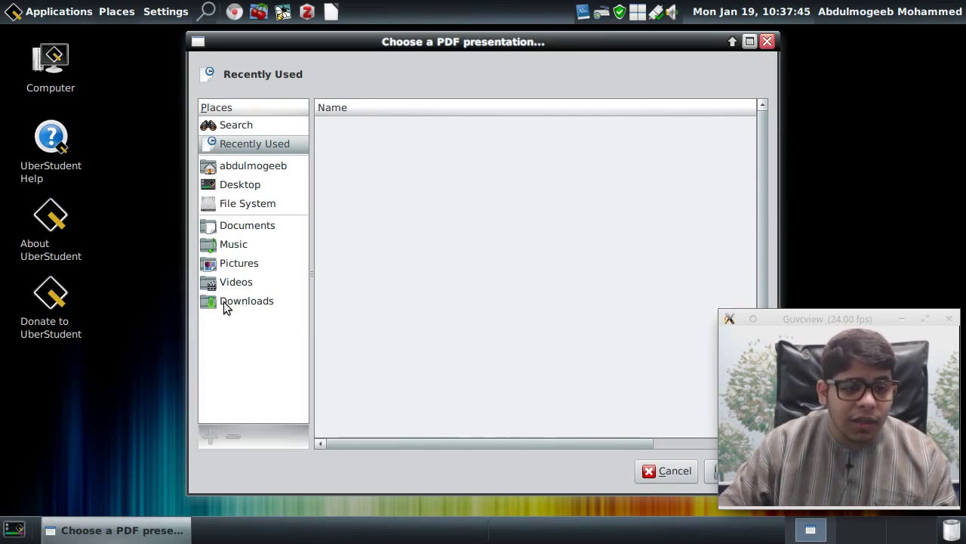
click(250, 228)
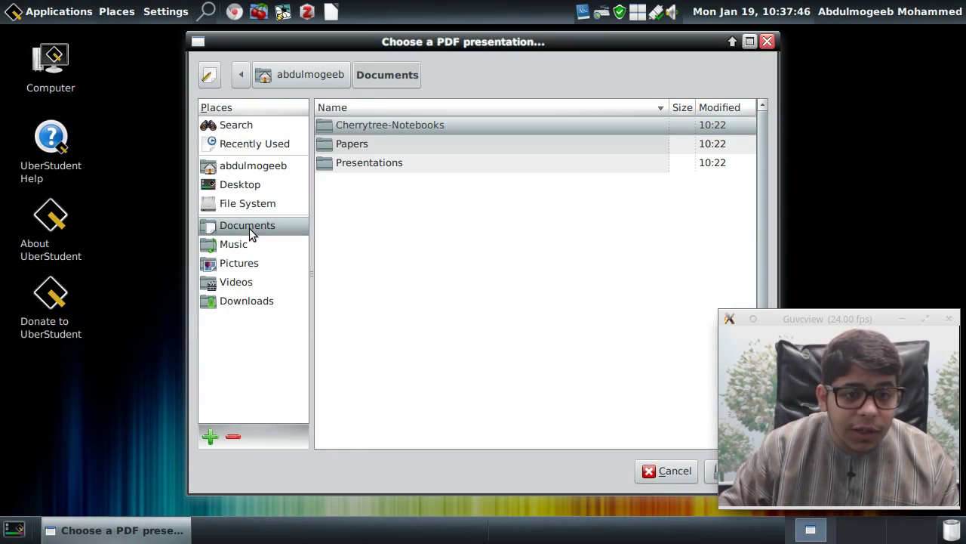
double_click(381, 144)
double_click(375, 123)
double_click(375, 123)
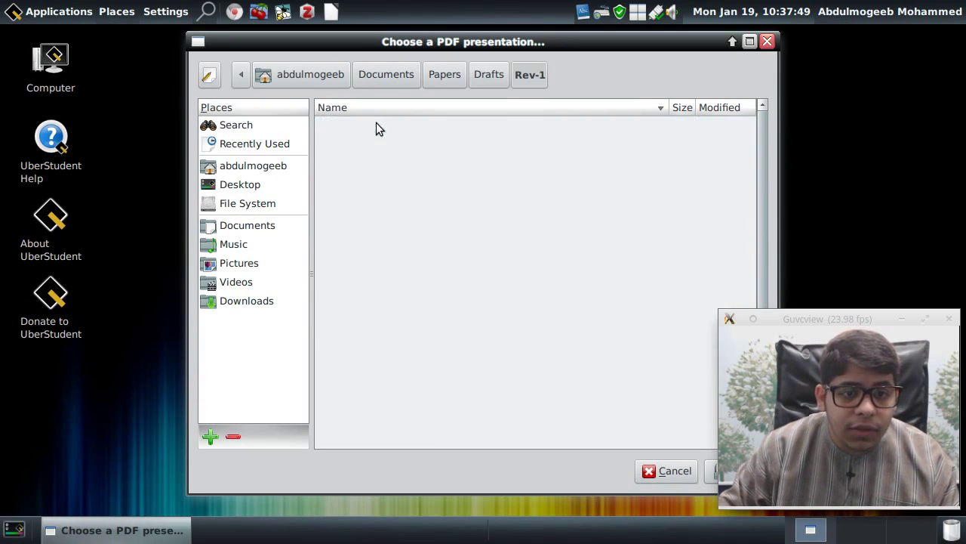
click(490, 74)
click(447, 74)
double_click(379, 144)
click(446, 75)
click(399, 76)
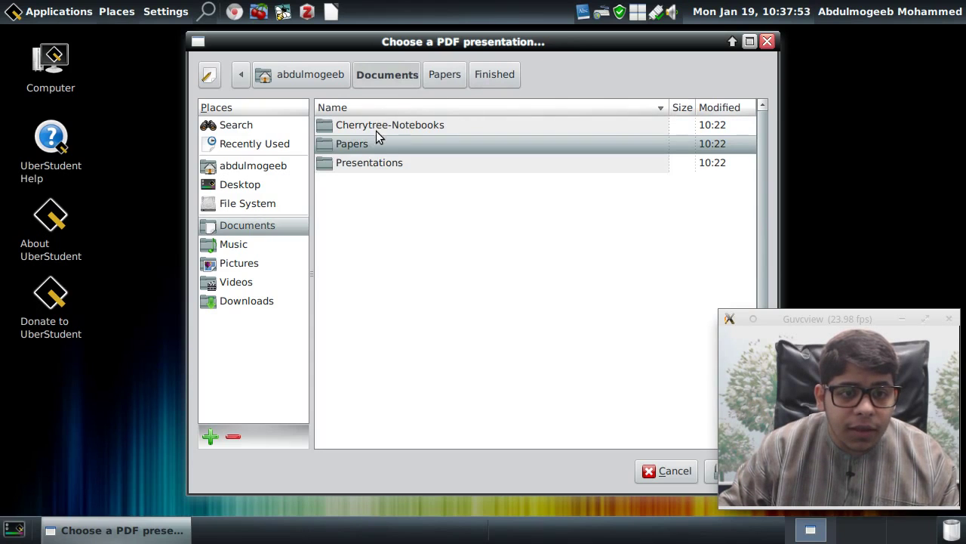
- Check the Presentations and Cherrytree-Notebooks folders in Documents, and cancel choosing a PDF presentation
double_click(372, 160)
double_click(374, 124)
double_click(374, 124)
click(456, 74)
click(389, 75)
click(393, 124)
double_click(393, 124)
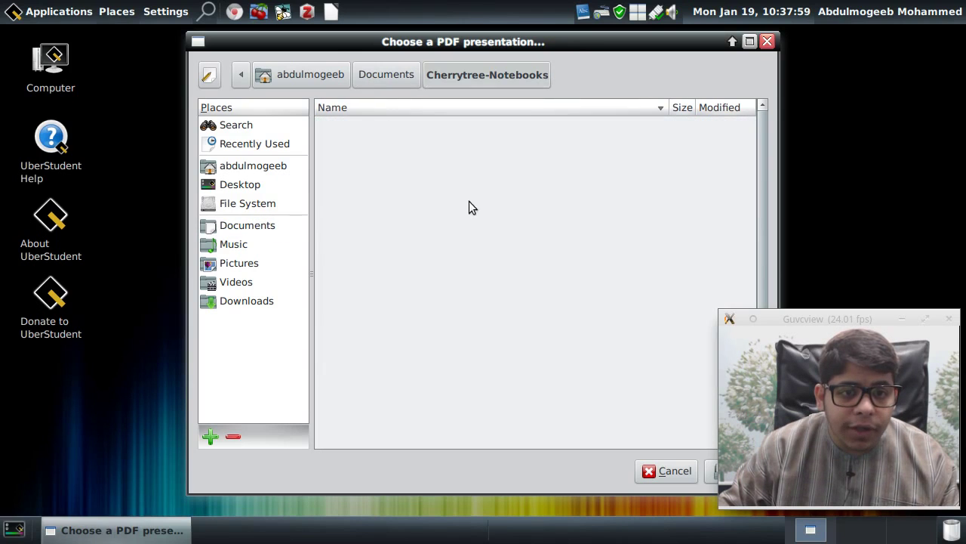
click(667, 473)
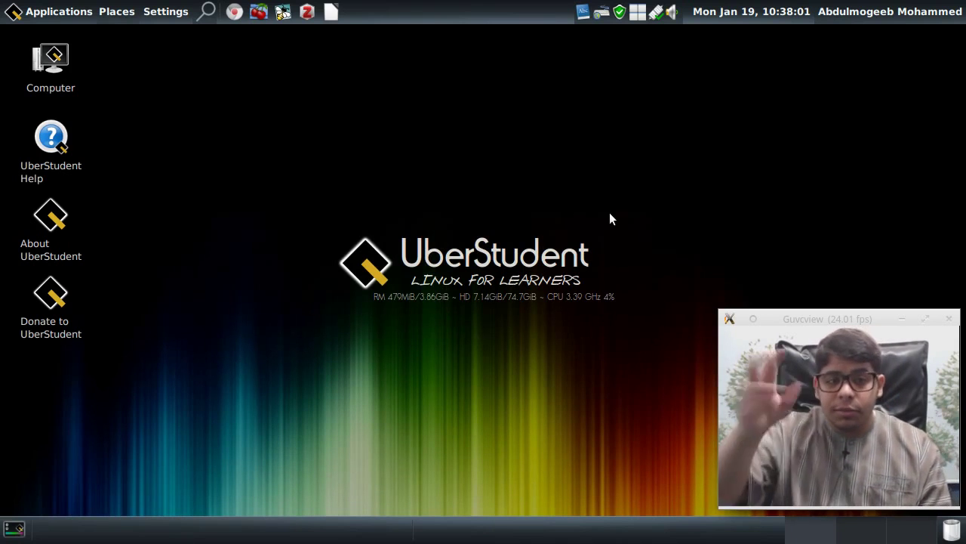
- Look through the Presentations applications under Education, and try to launch CherryTree from Research and Writing
click(46, 11)
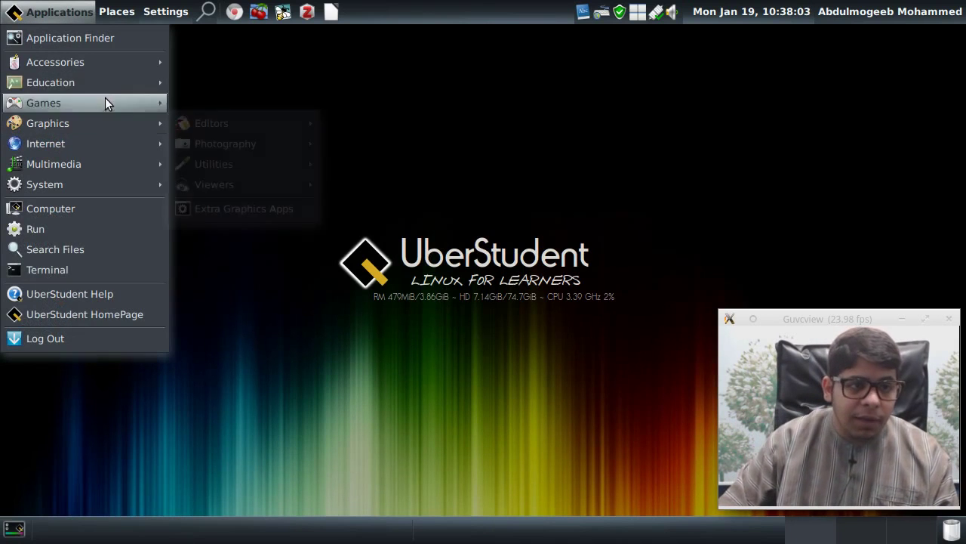
mouse_move(159, 82)
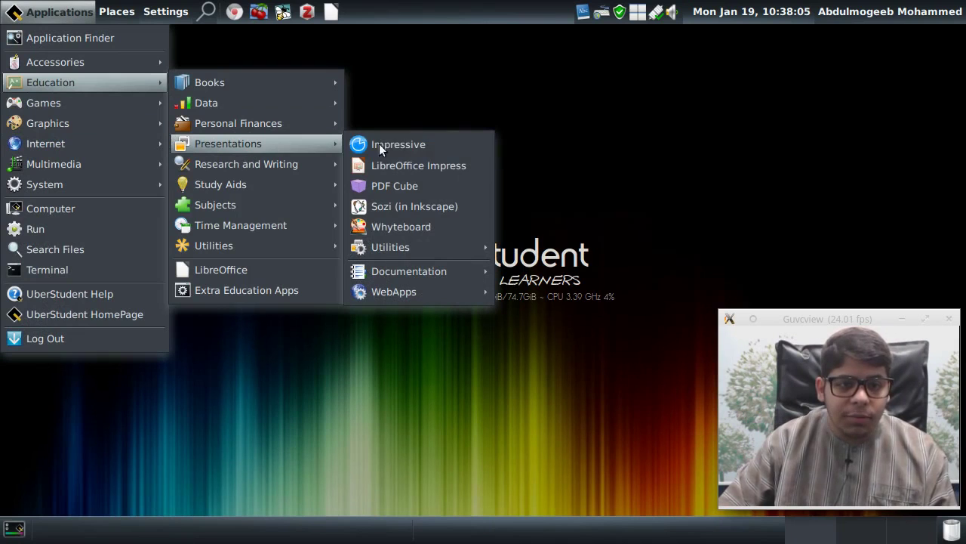
mouse_move(443, 253)
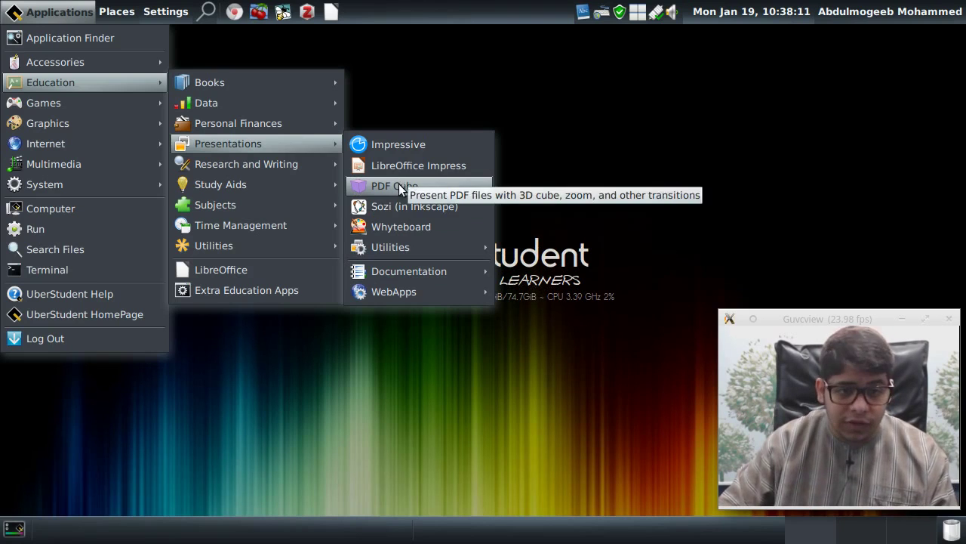
mouse_move(204, 166)
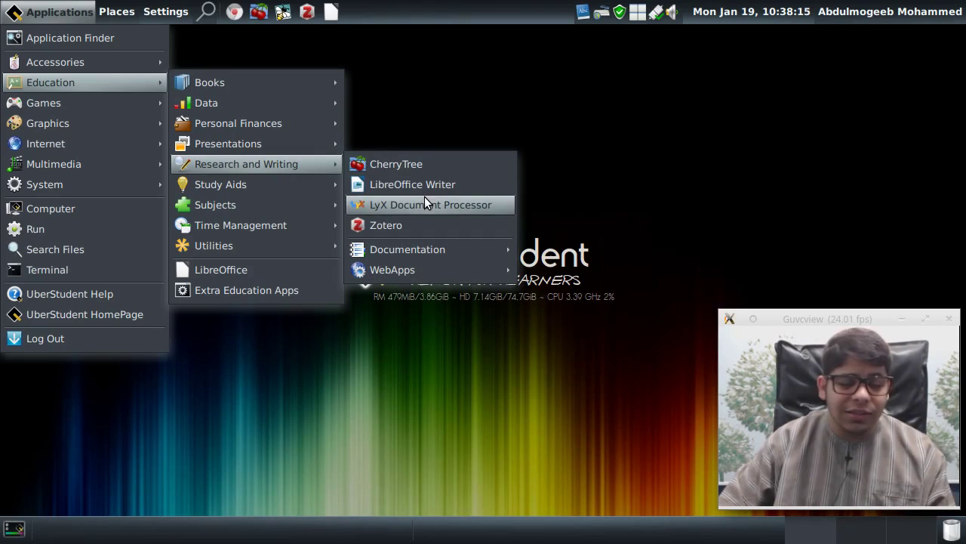
click(412, 164)
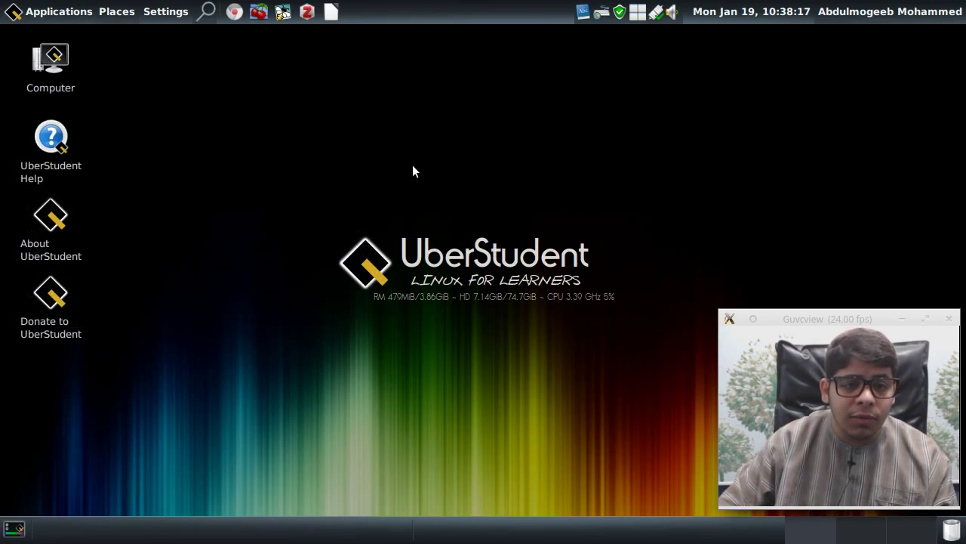
- Run cherrytree in a terminal and maximize the terminal window to read the output
click(82, 20)
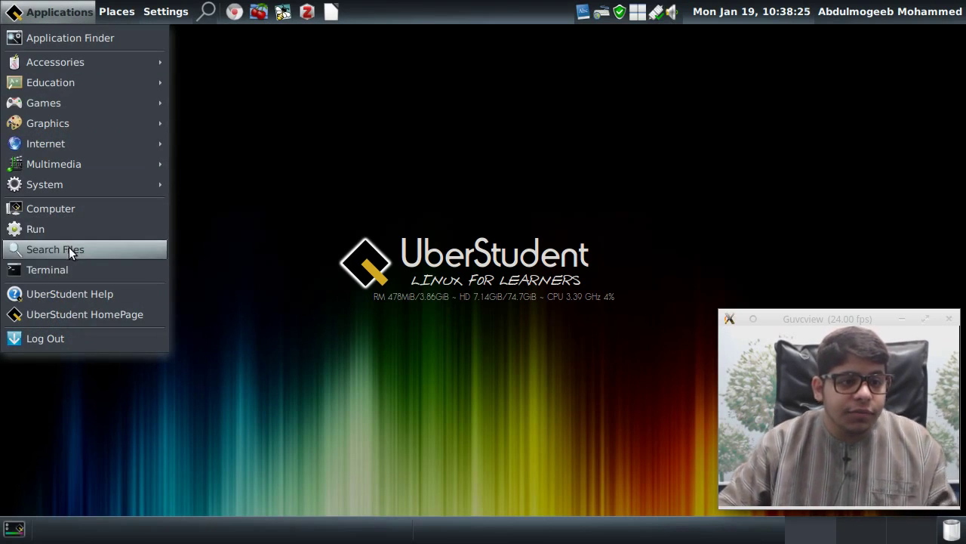
click(72, 269)
text(cherrytree)
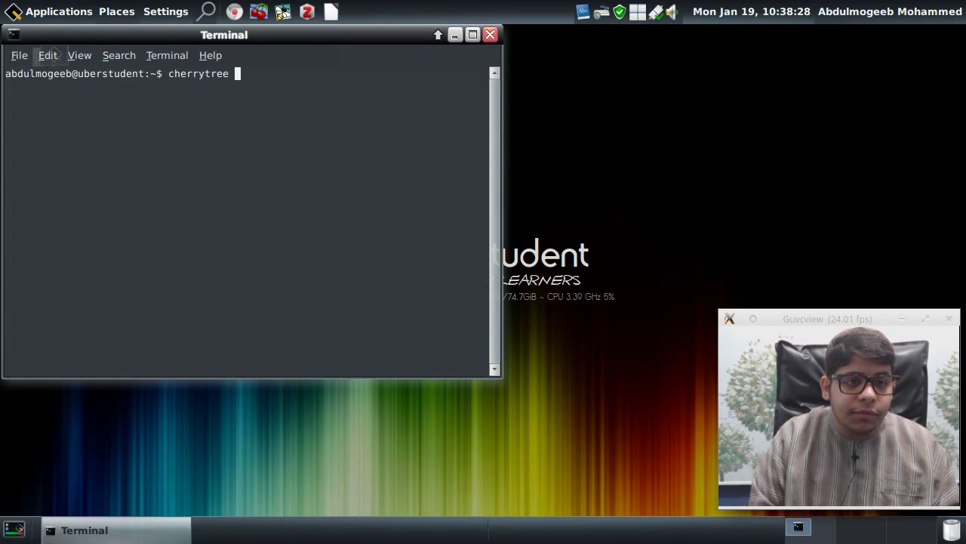
key(Return)
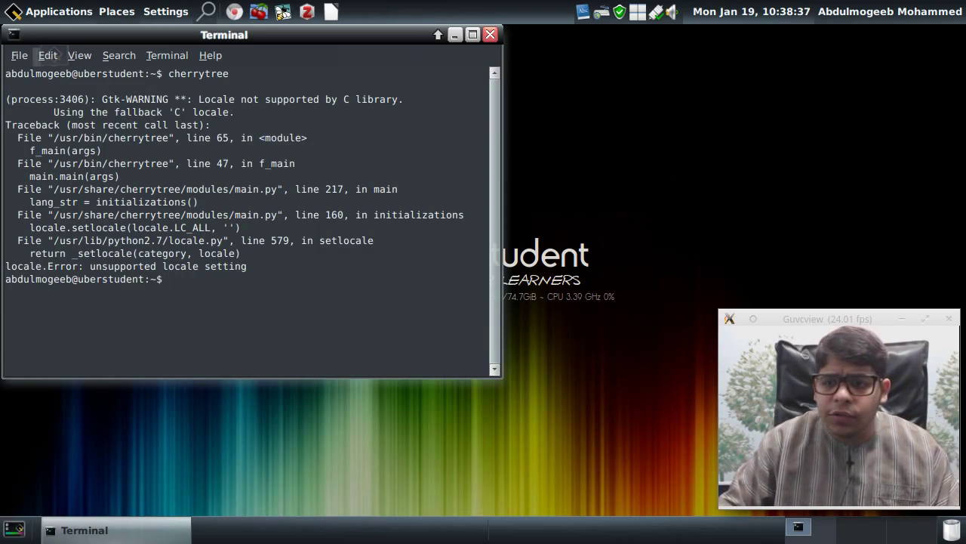
click(472, 35)
text(s)
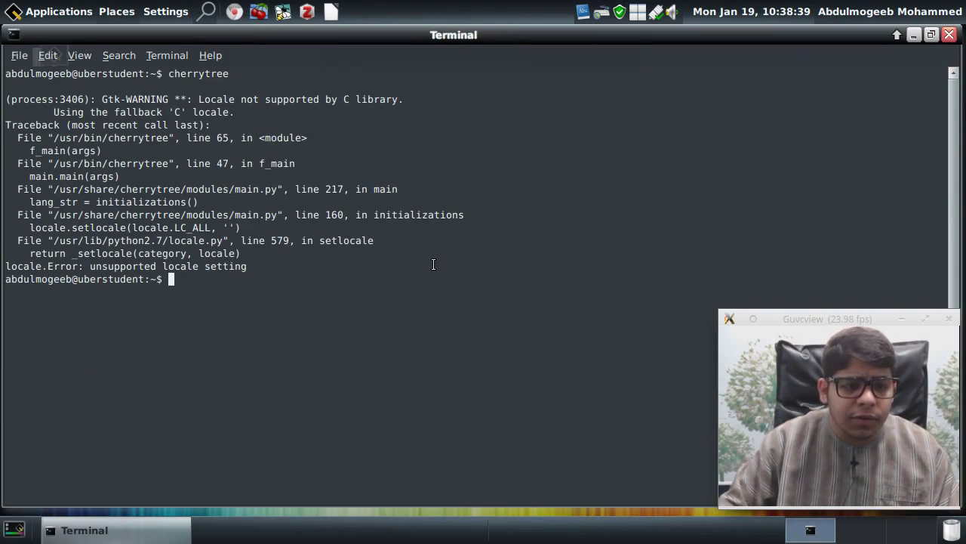
text(udo)
key(BackSpace)
key(BackSpace)
key(BackSpace)
text(udo)
key(BackSpace)
key(BackSpace)
key(BackSpace)
key(BackSpace)
key(BackSpace)
- List the locales available on the system with the command locale -a
text(loca)
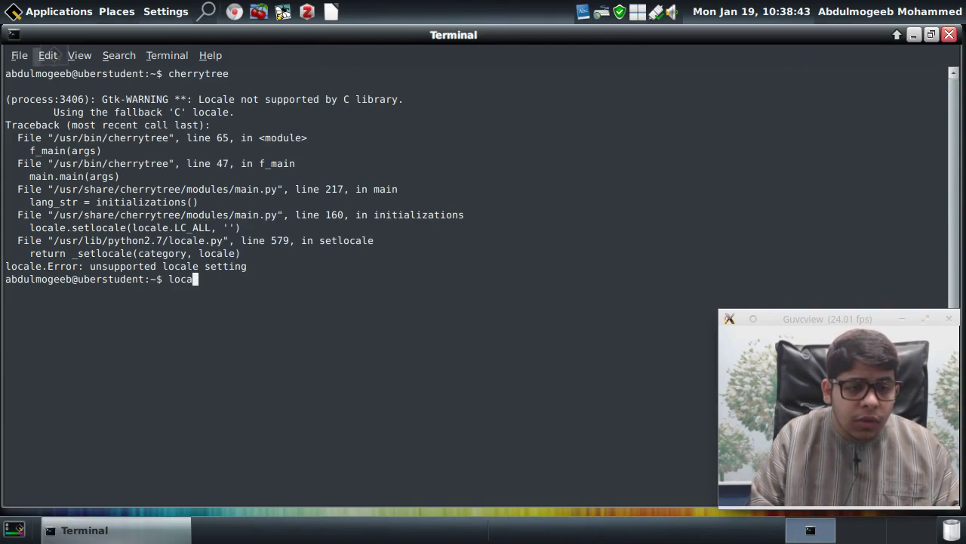
key(Tab)
key(Tab)
key(Tab)
key(Tab)
text(e -a)
key(Return)
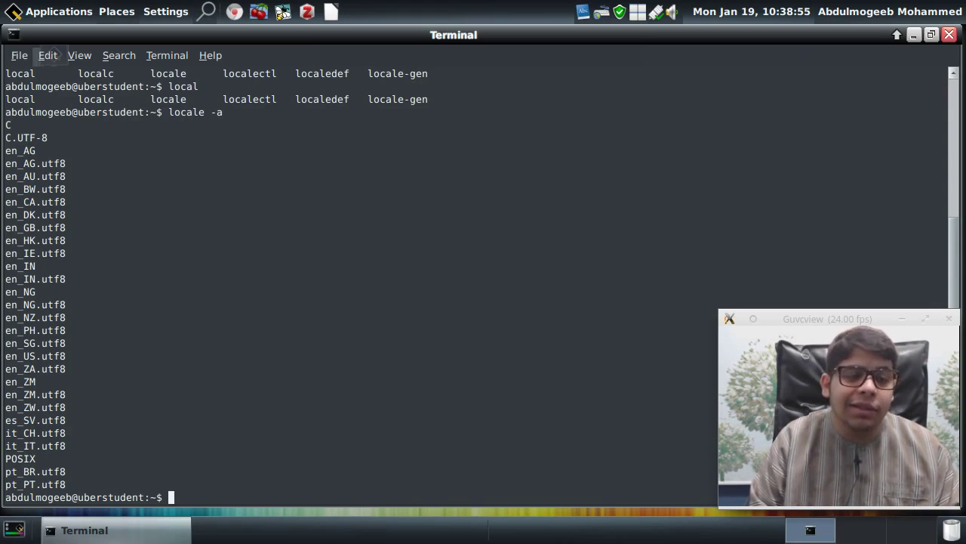
- Regenerate the system locales with sudo locale-gen, entering the account password
text(sudo )
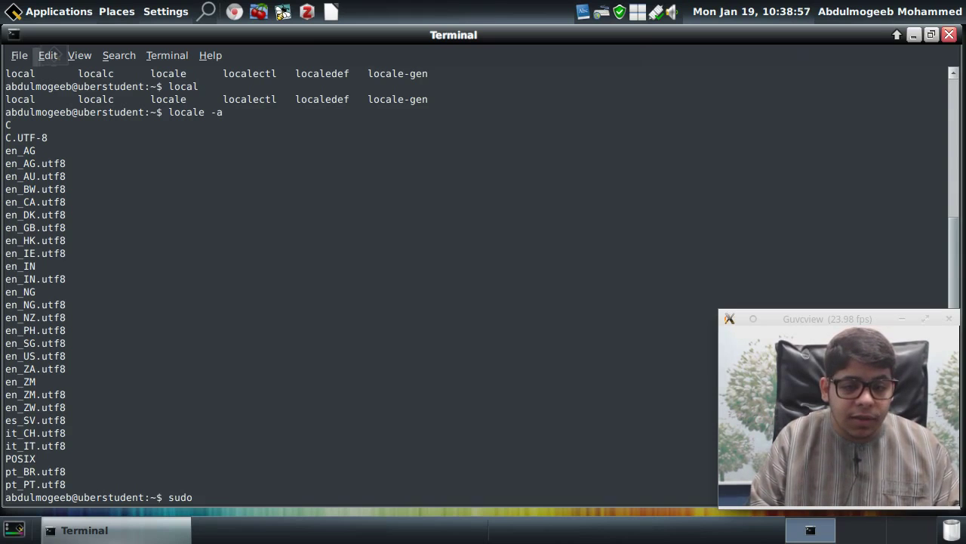
text(locale)
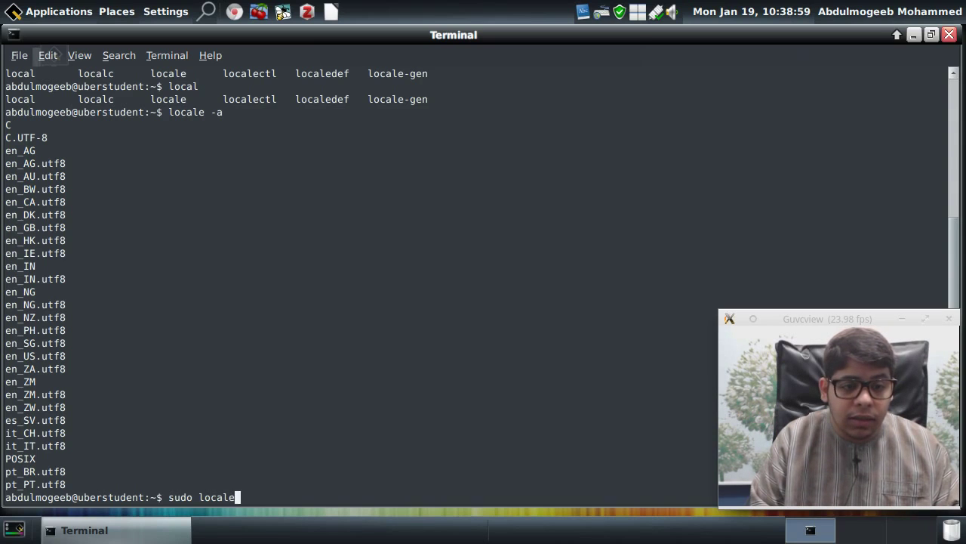
text(-gen)
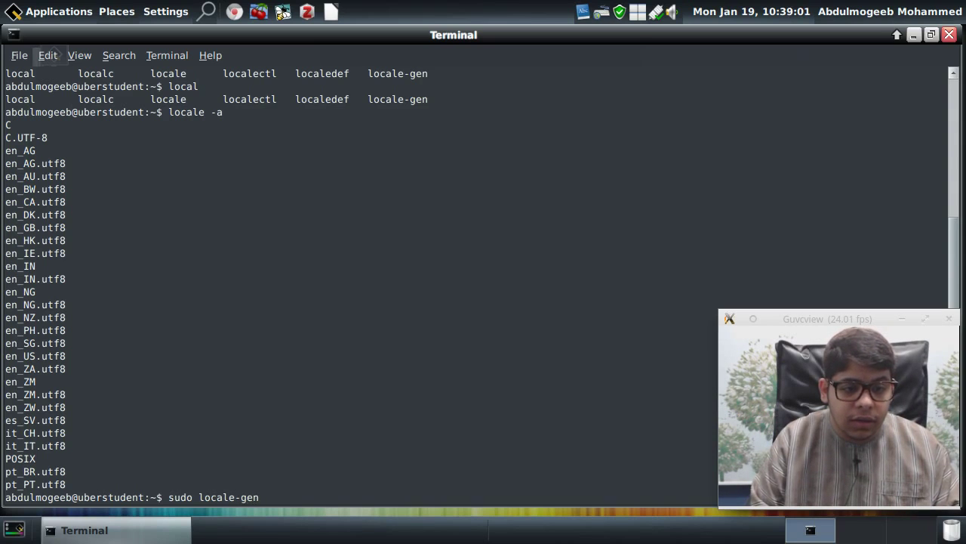
key(Return)
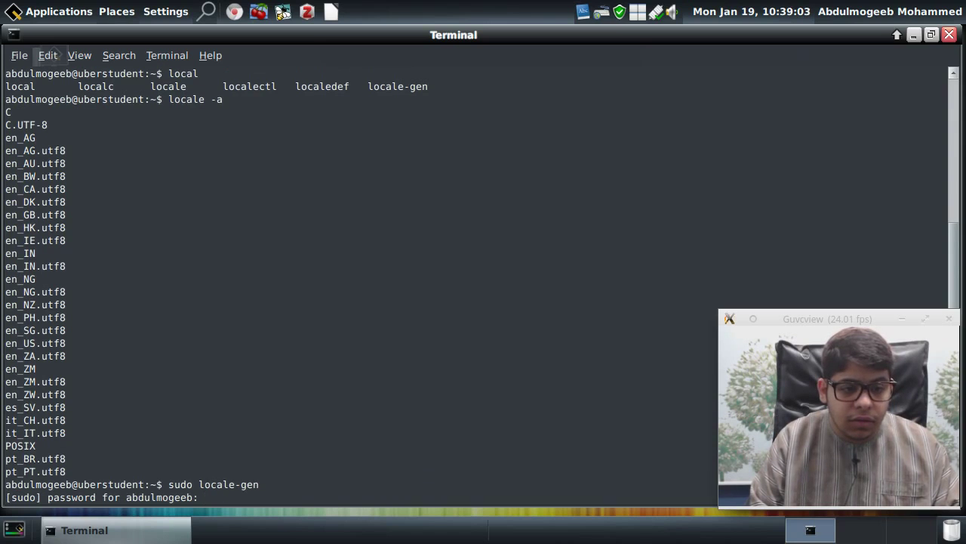
key(Return)
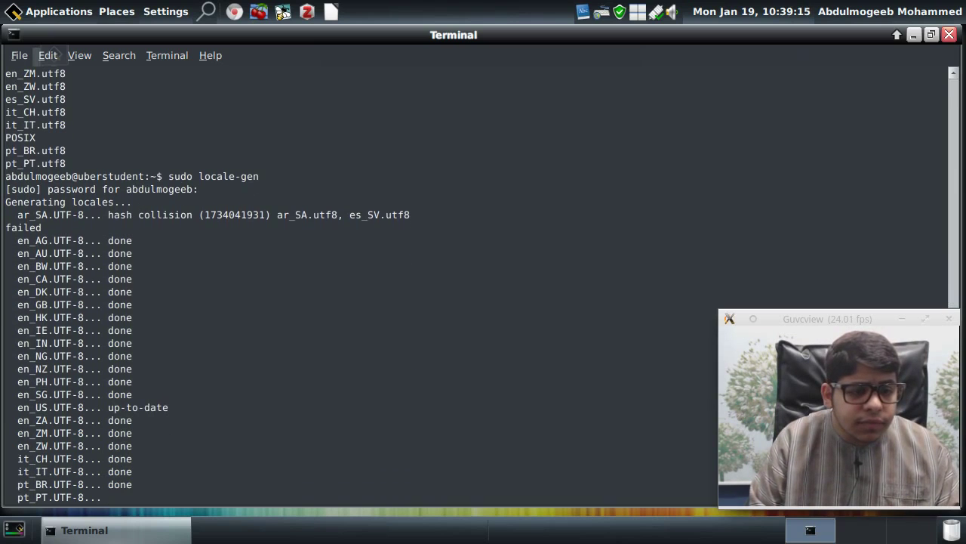
- Launch CherryTree with the terminal command cherrytree and move its window clear of the webcam view
text(che)
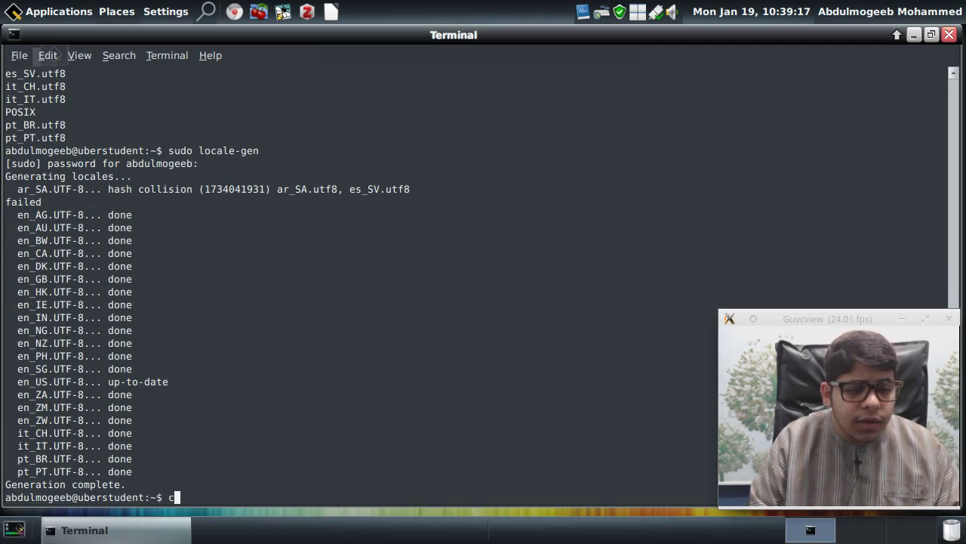
text(rrytree)
key(Return)
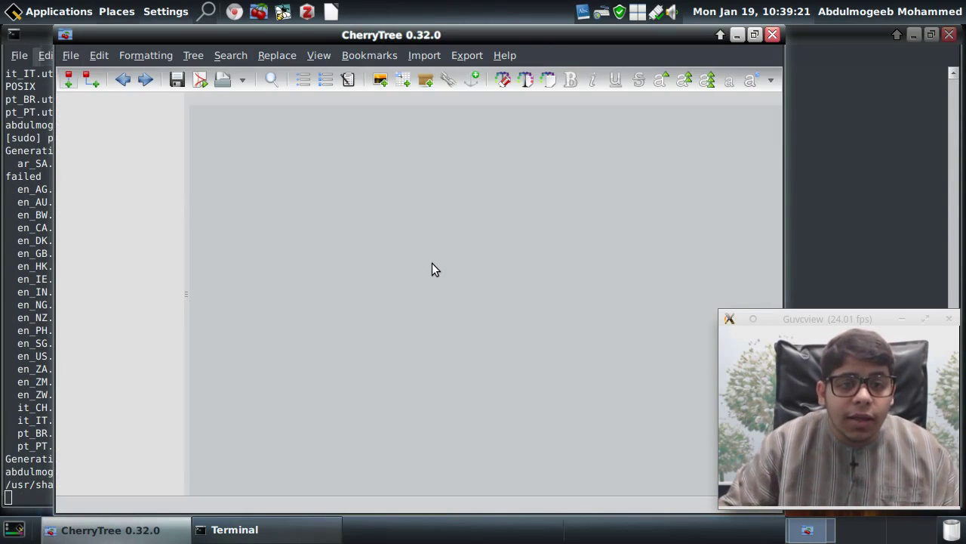
drag(537, 36, 485, 36)
- Add a rich text node named "exams" to the CherryTree notebook
click(17, 79)
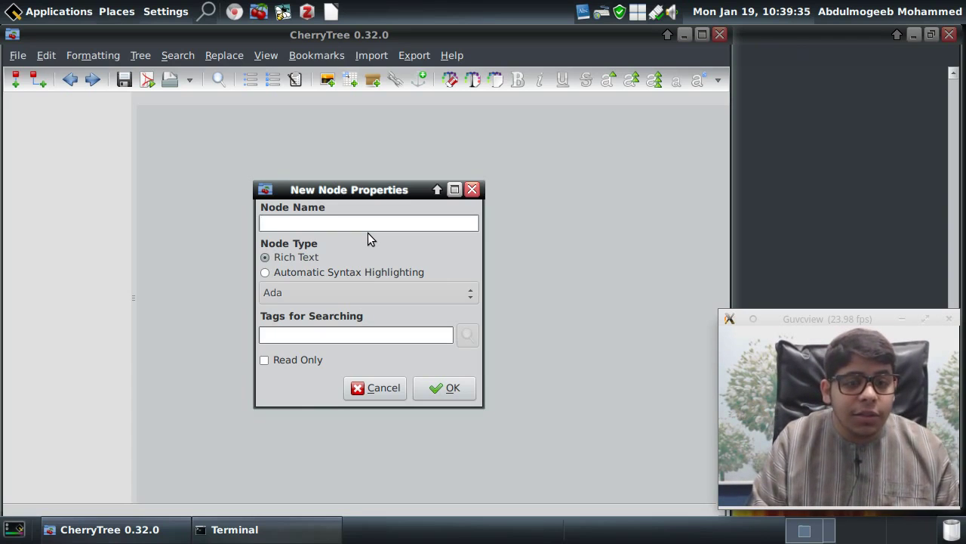
text(exams)
key(Return)
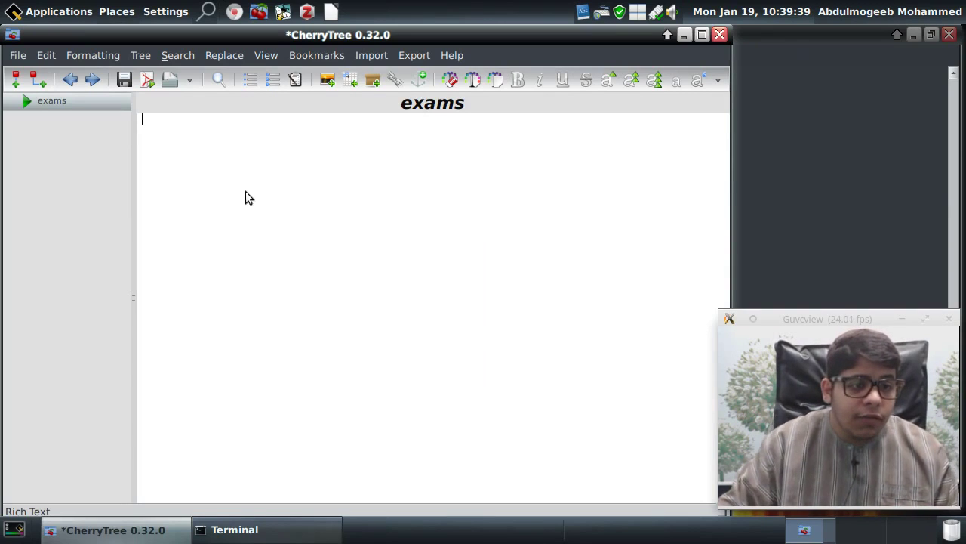
right_click(40, 101)
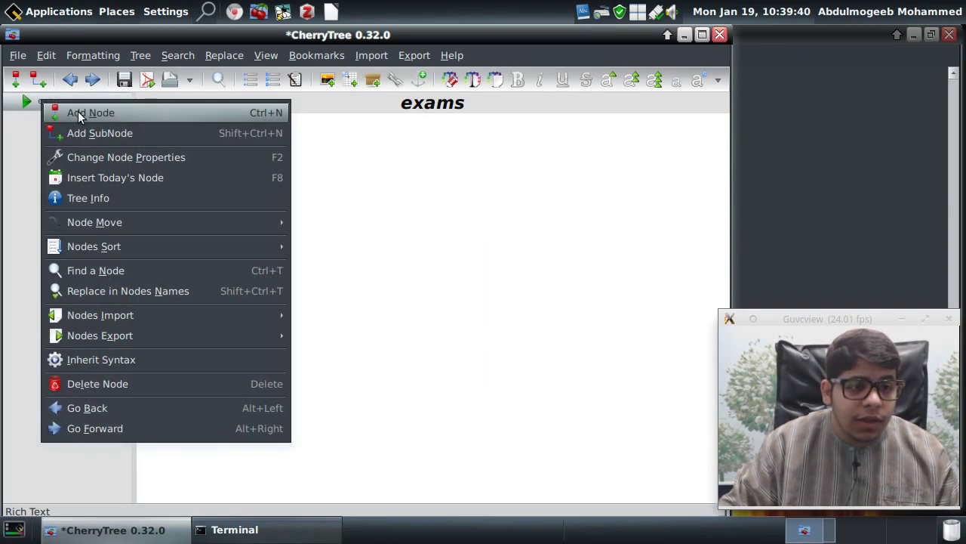
click(150, 133)
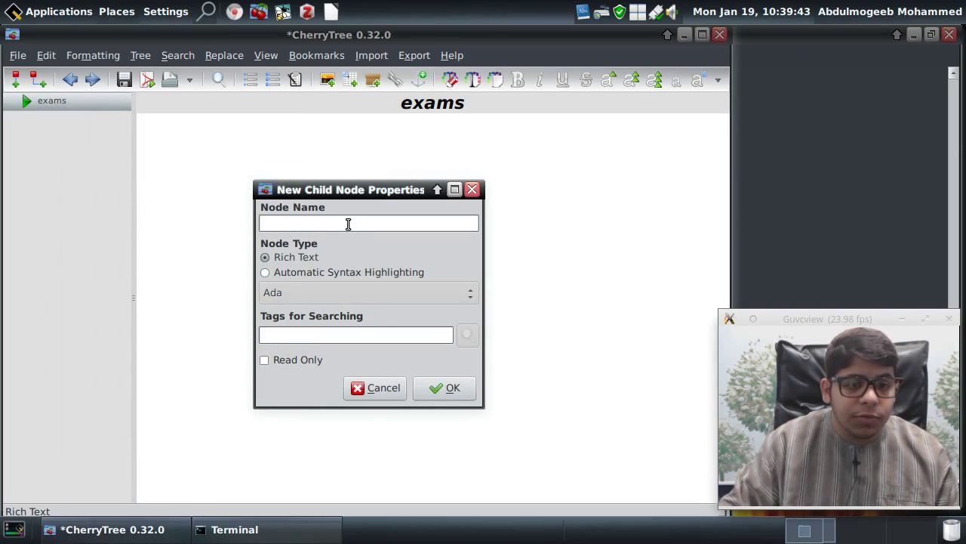
key(Escape)
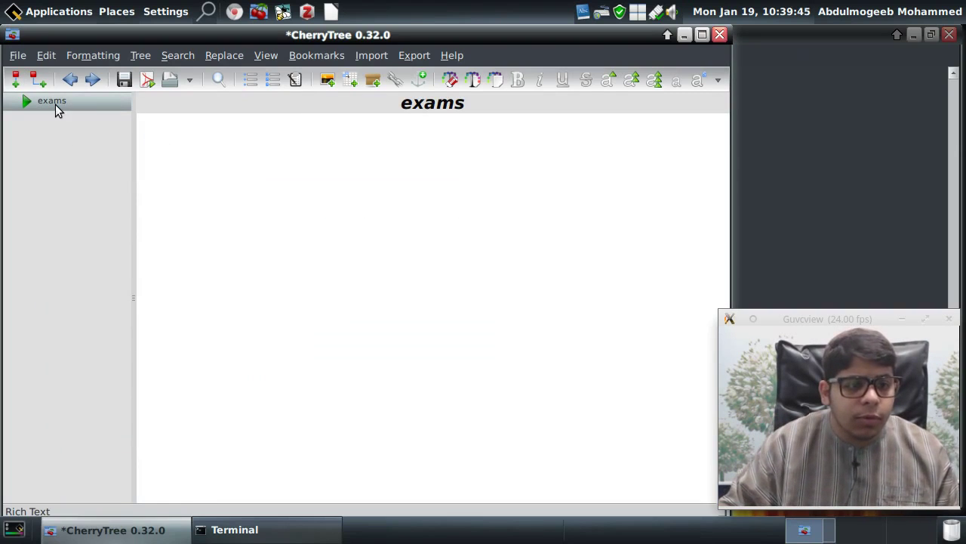
- Try to add another node with the search tag "tests" and the name left blank
right_click(56, 105)
click(128, 120)
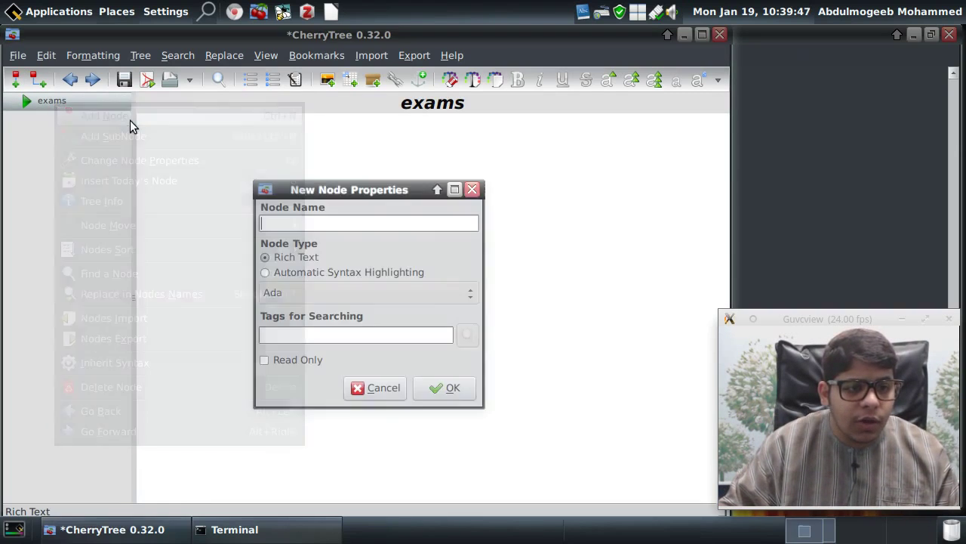
click(346, 341)
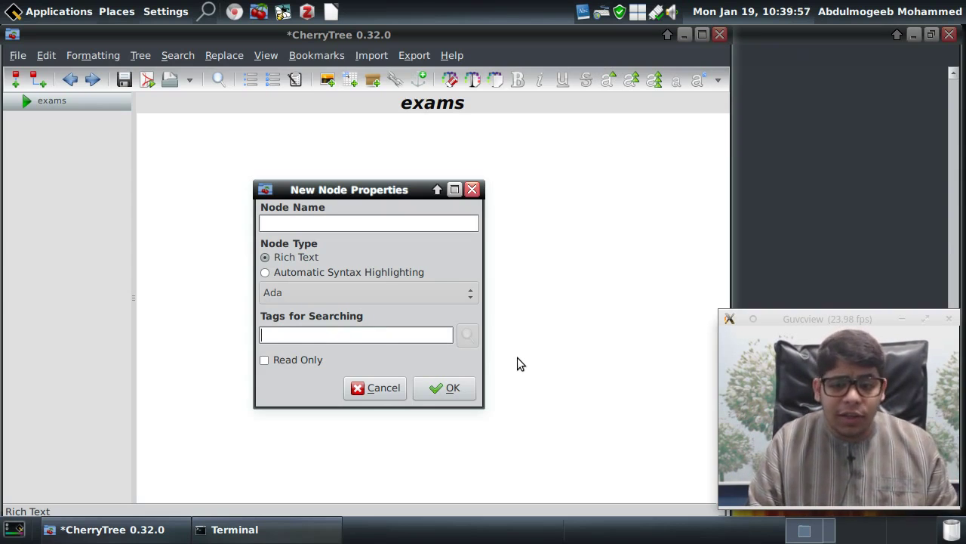
text(sts)
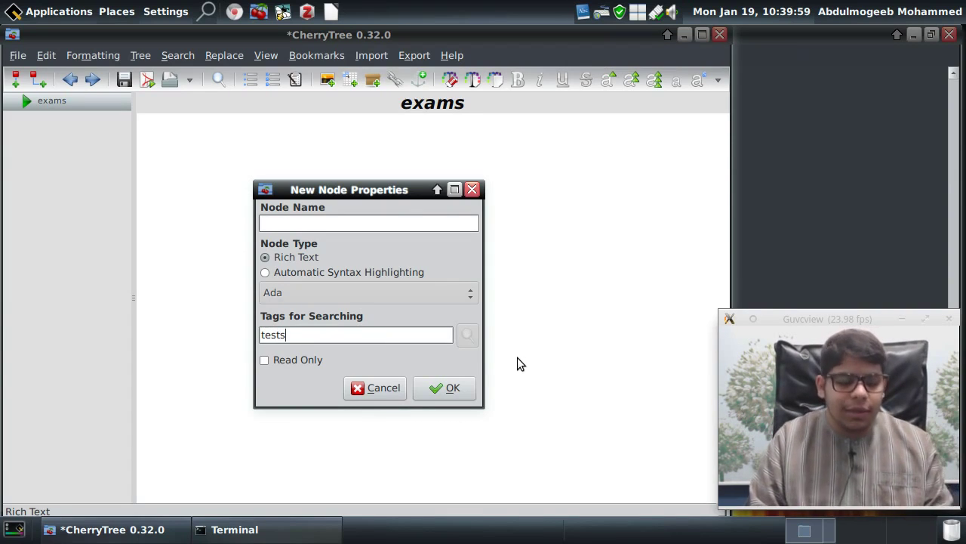
key(Return)
- Insert today's node into the tree, look through its year, month and day nodes, and write "Notes" in the day page
right_click(105, 109)
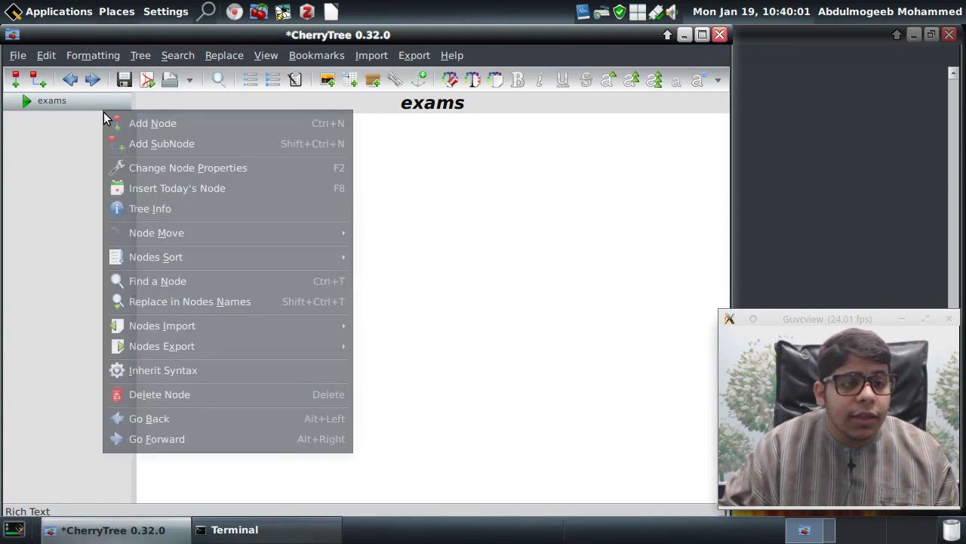
click(205, 191)
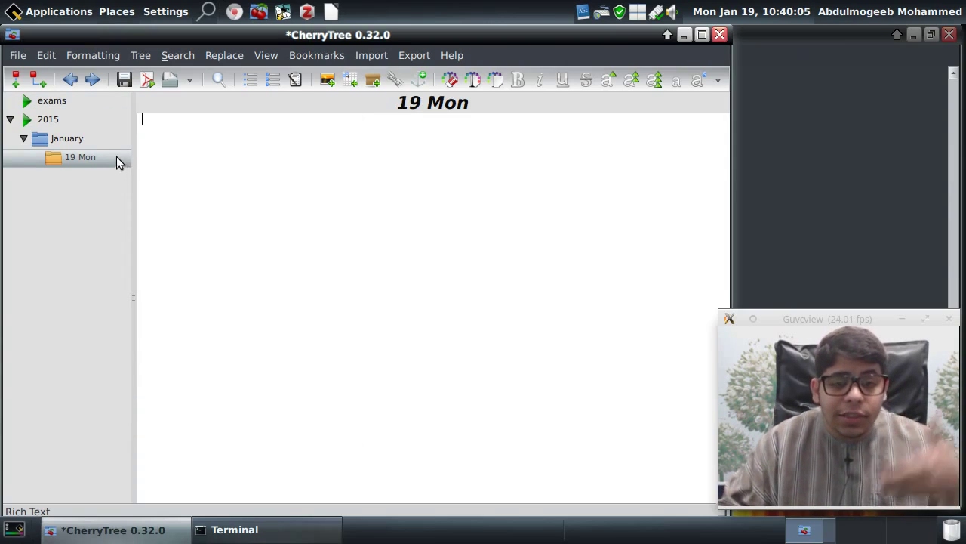
click(60, 123)
click(65, 140)
click(68, 159)
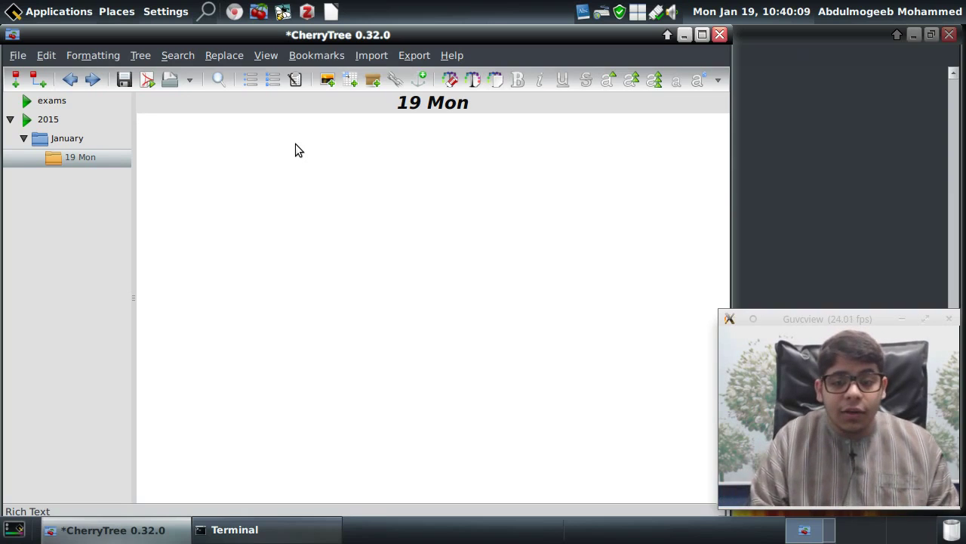
text(Notes)
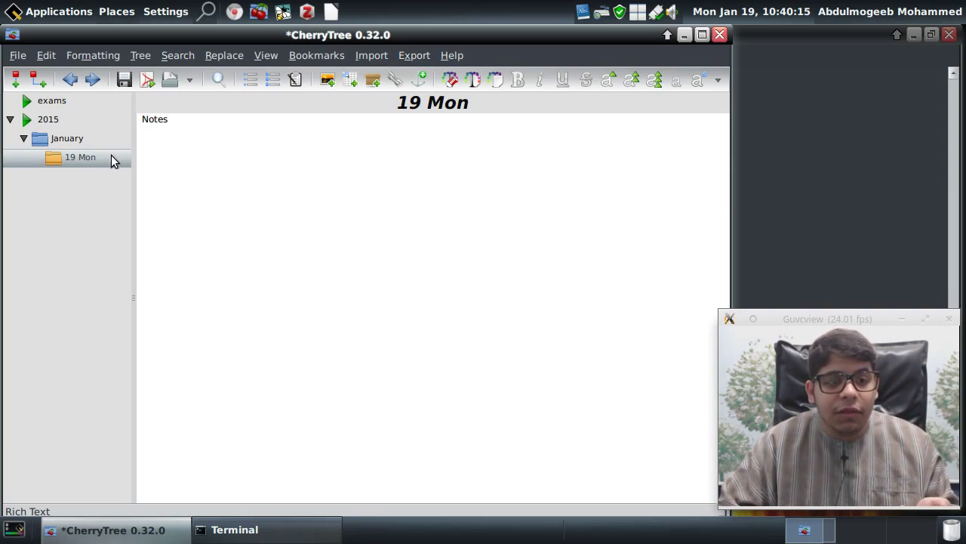
- Collapse and expand the 2015 and January nodes to examine the date hierarchy, leaving January collapsed
click(10, 121)
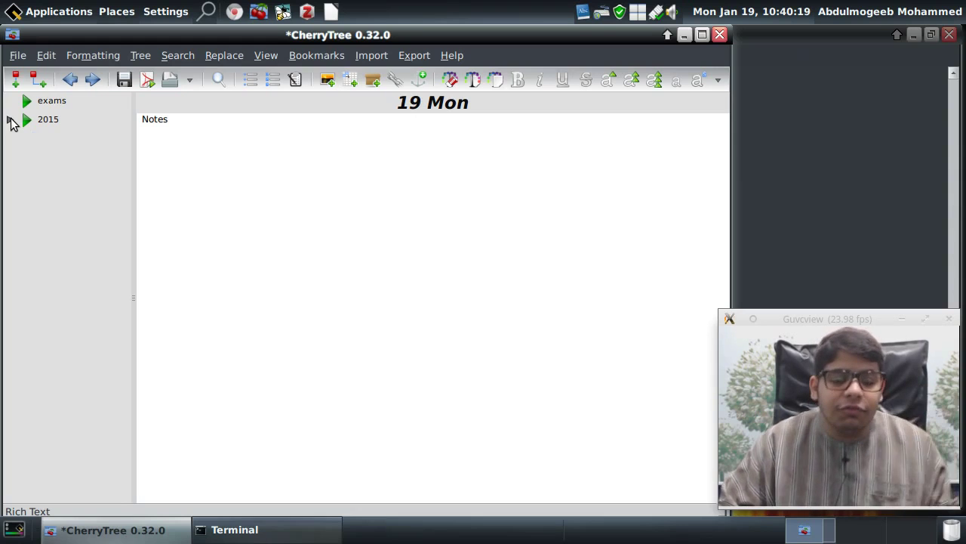
click(11, 121)
click(24, 138)
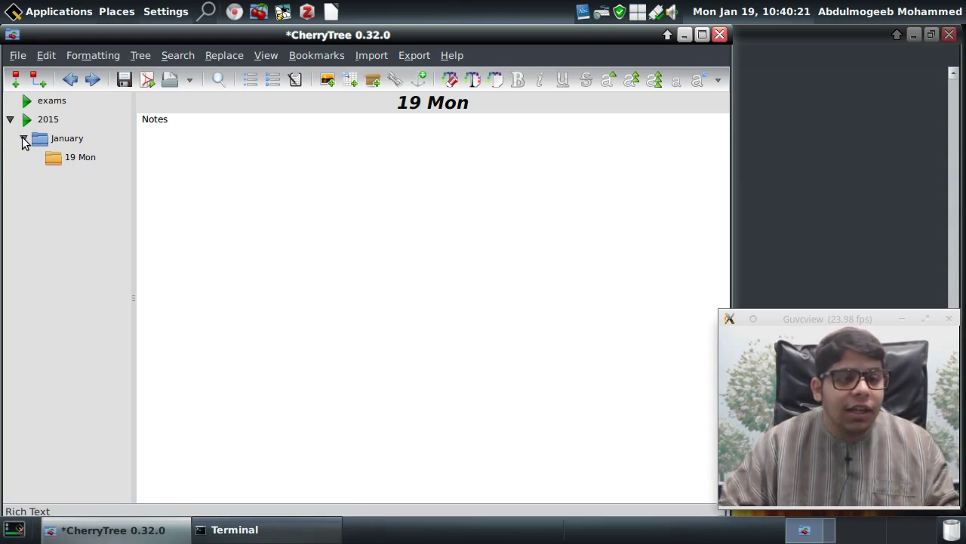
click(23, 140)
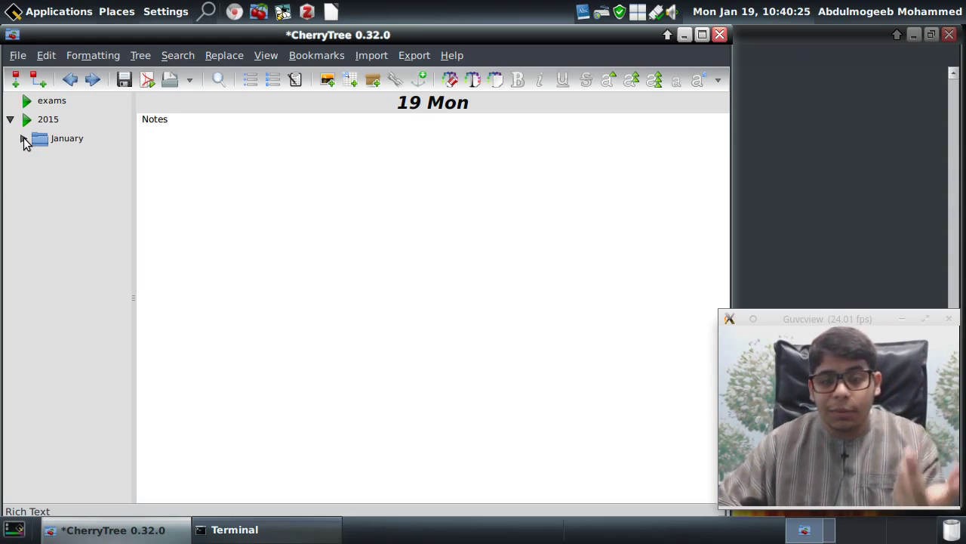
click(23, 139)
click(24, 140)
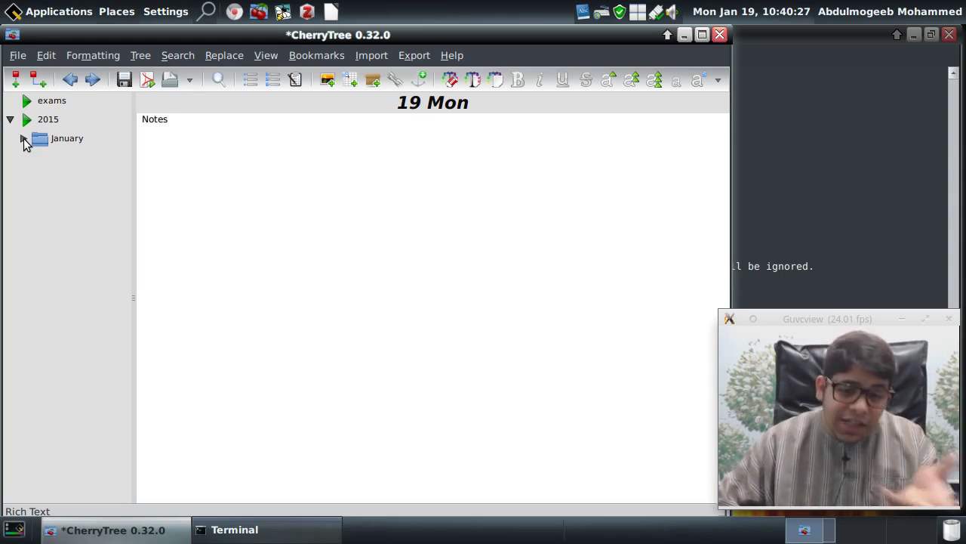
- Close CherryTree without saving the notebook changes and close the terminal window
click(720, 35)
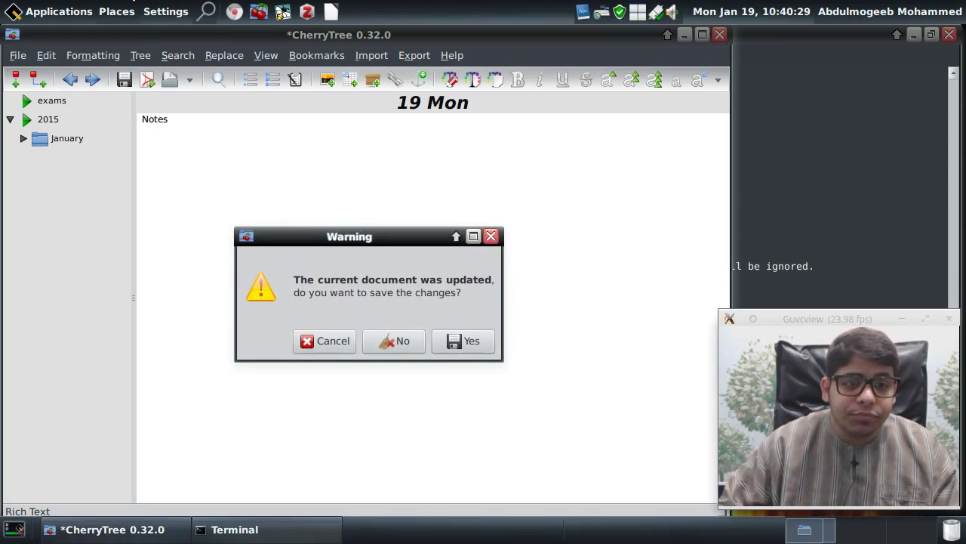
click(412, 341)
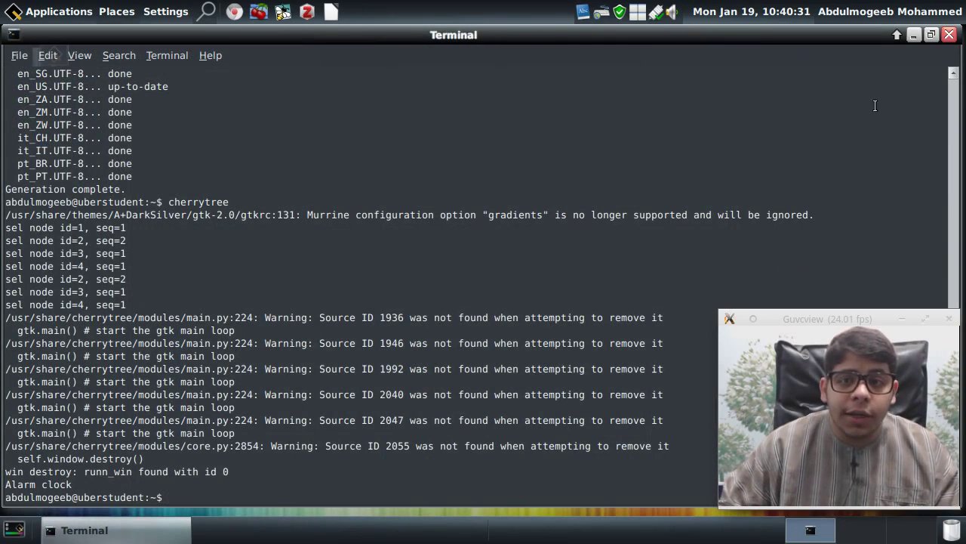
click(949, 34)
- Browse the Education applications, covering Study Aids, the Subjects groups, Time Management, Utilities and the extra education apps entry
click(61, 6)
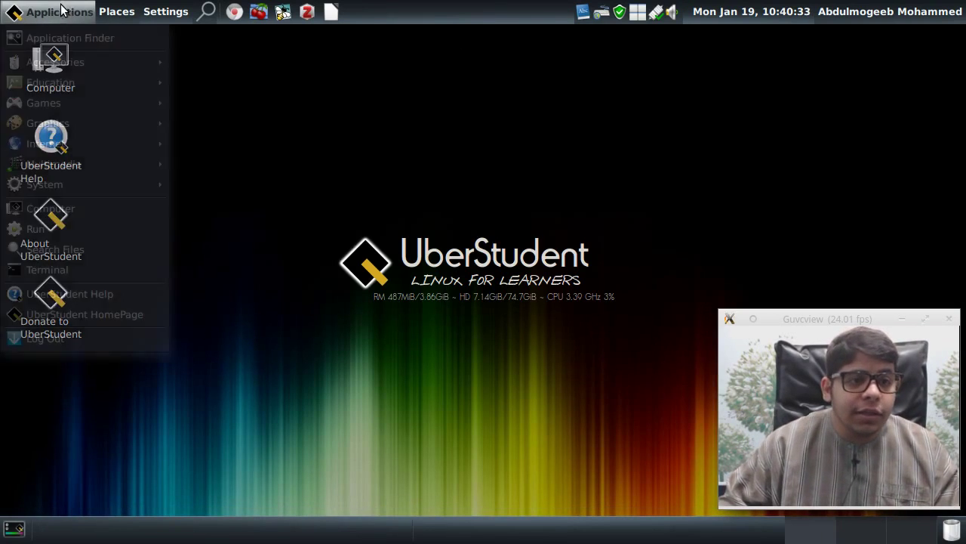
mouse_move(95, 85)
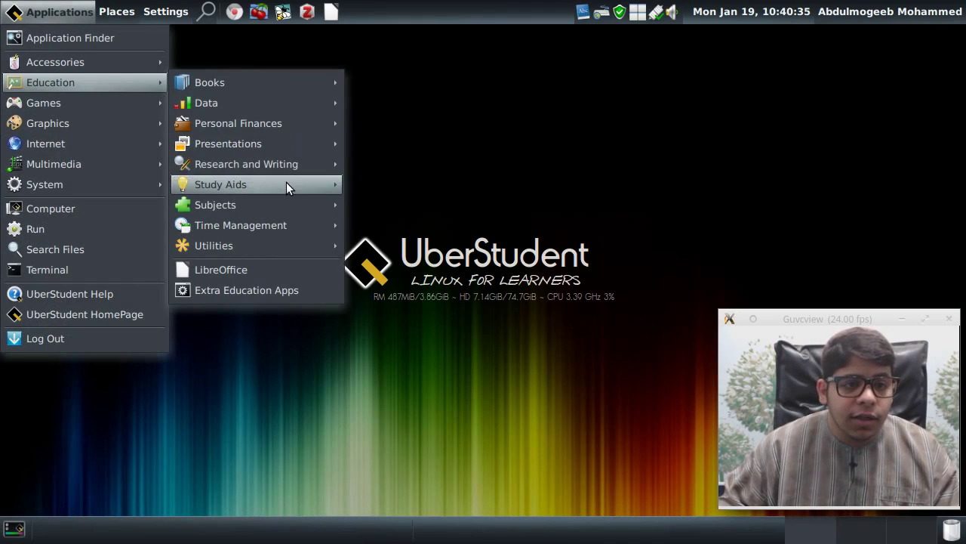
mouse_move(287, 184)
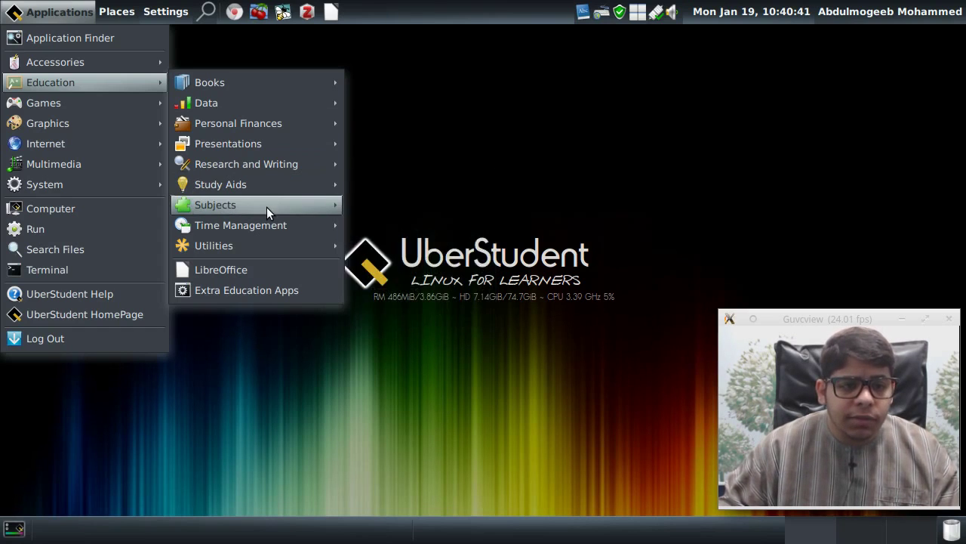
mouse_move(267, 206)
mouse_move(445, 204)
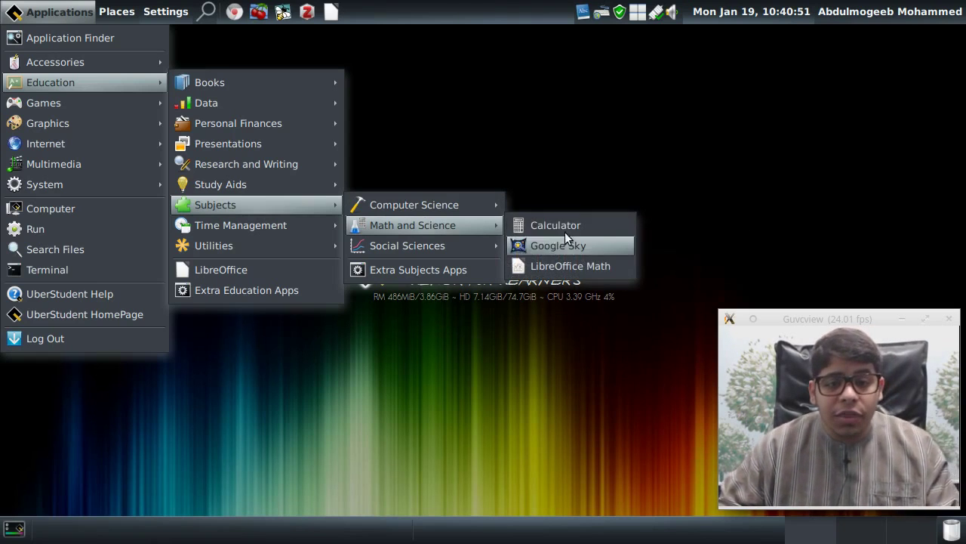
mouse_move(466, 252)
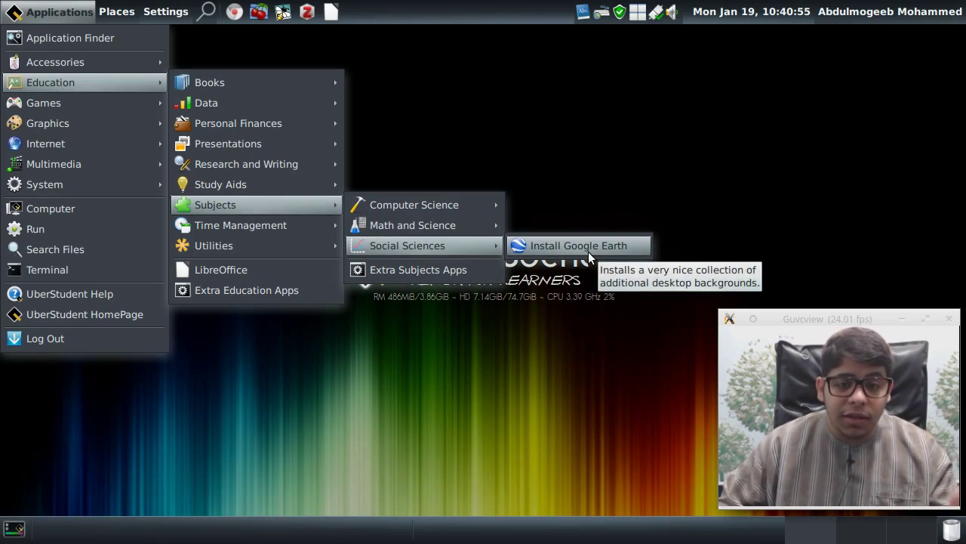
mouse_move(198, 231)
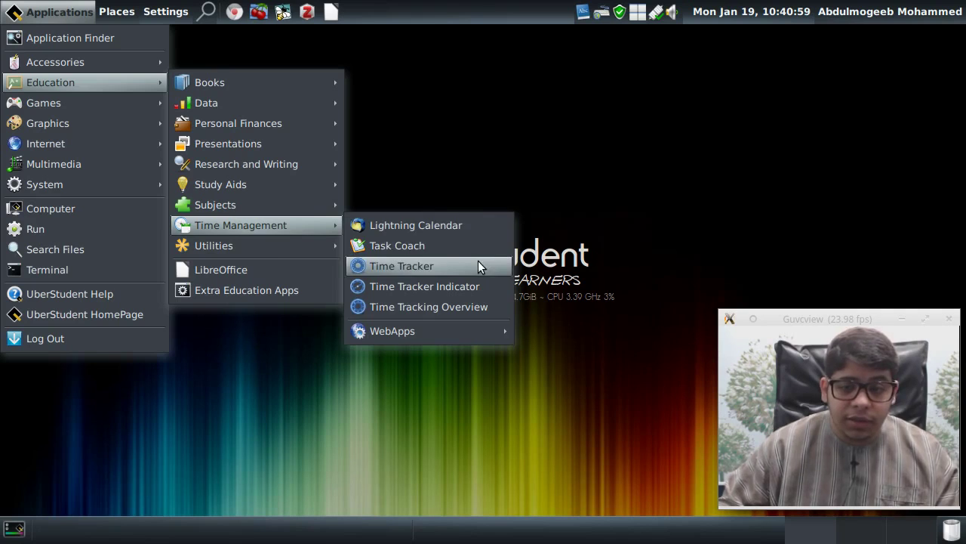
mouse_move(313, 247)
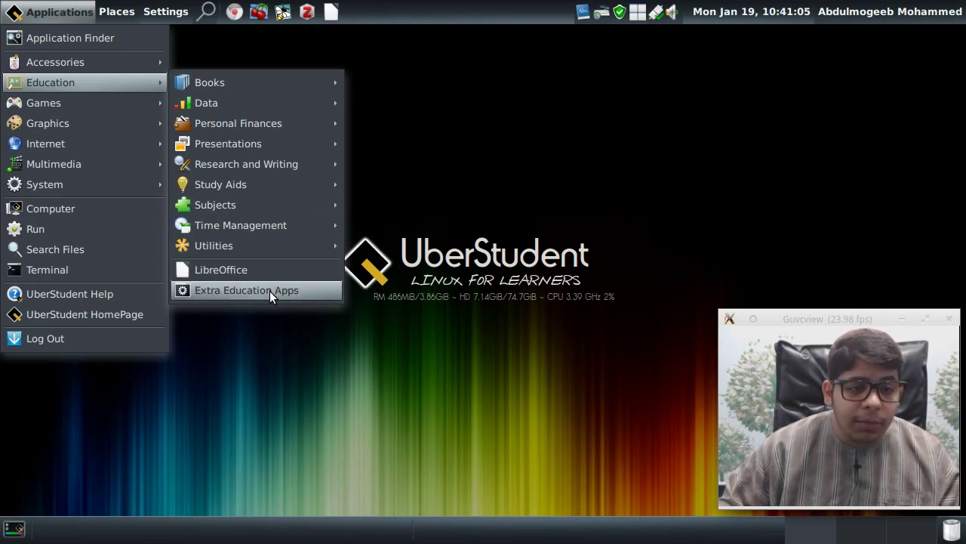
- Look through the Games application categories, including the Action games
mouse_move(118, 101)
mouse_move(213, 107)
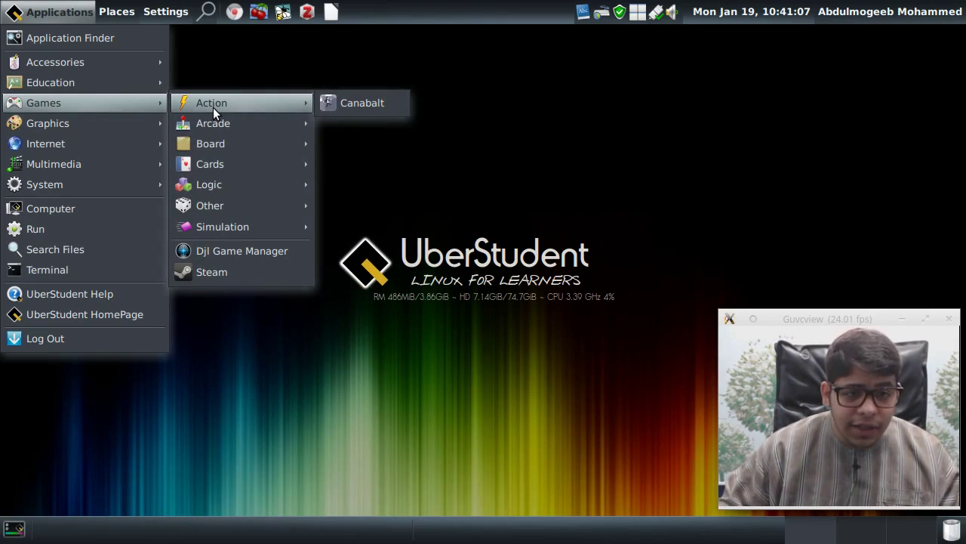
mouse_move(226, 178)
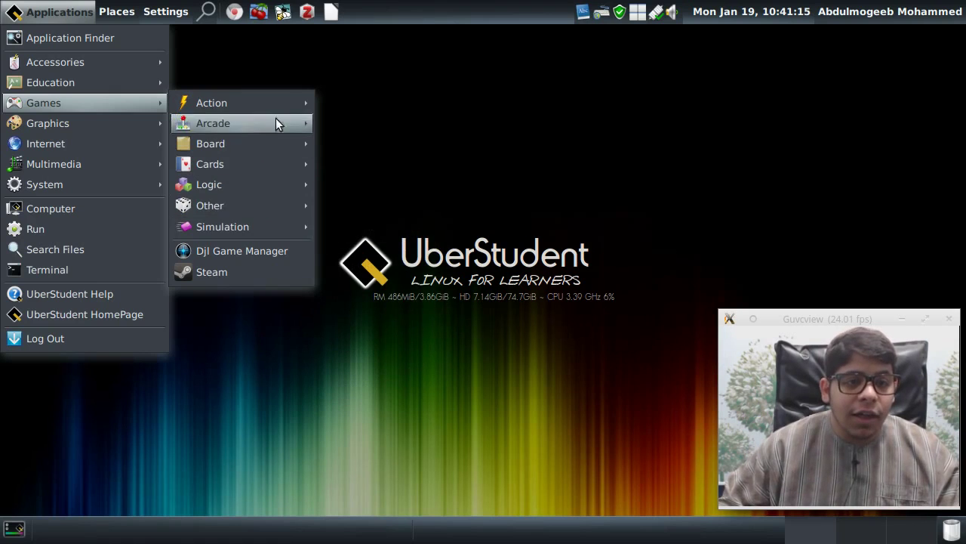
- Look over the Graphics editors and launch Scribus
mouse_move(64, 127)
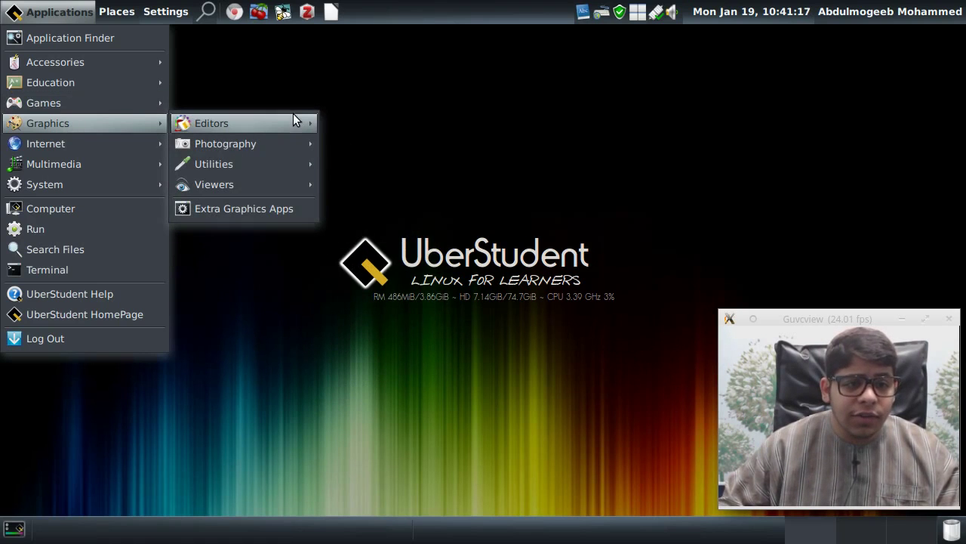
mouse_move(294, 120)
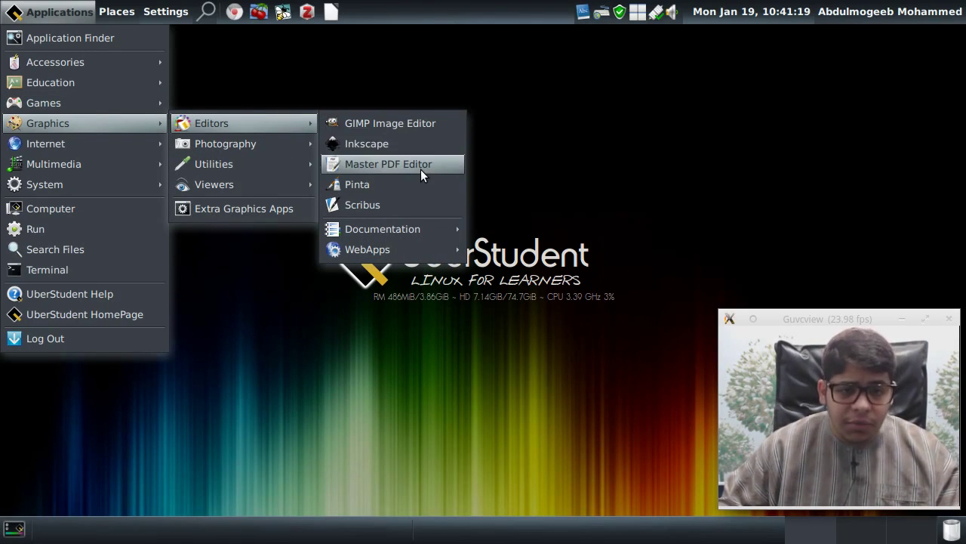
click(387, 204)
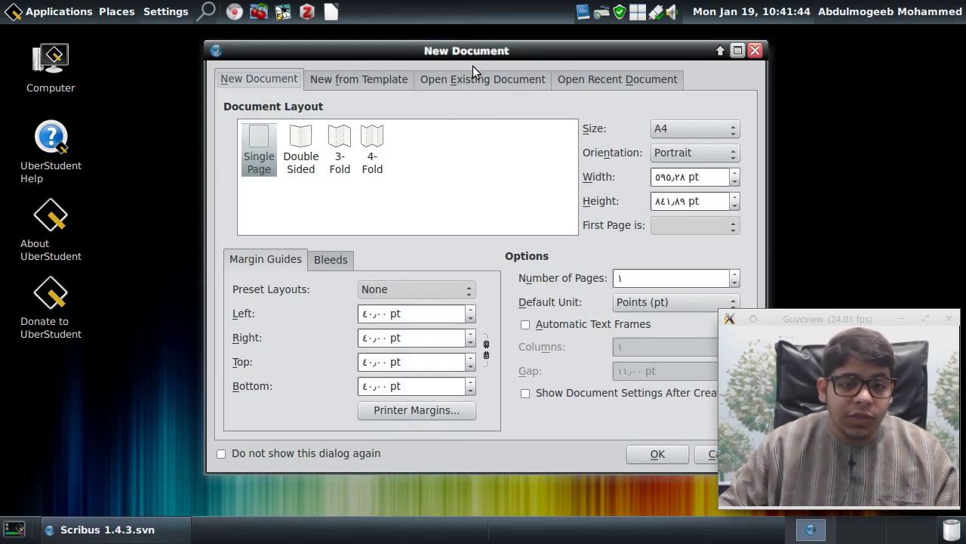
- Examine the new document choices, trying the Double Sided layout and Bokeh template and viewing the existing and recent document options
drag(472, 50, 342, 51)
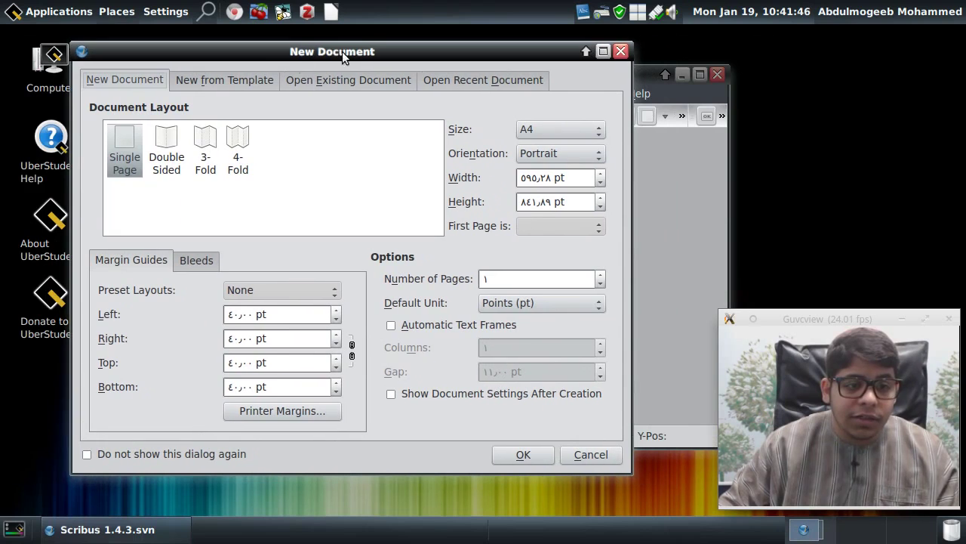
click(156, 151)
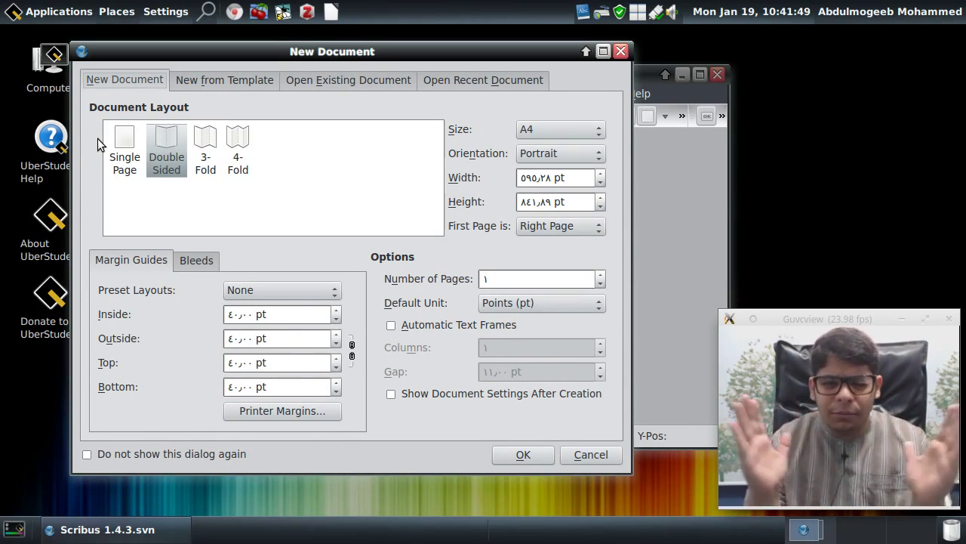
click(225, 77)
scroll(343, 272, down, 5)
scroll(344, 272, up, 8)
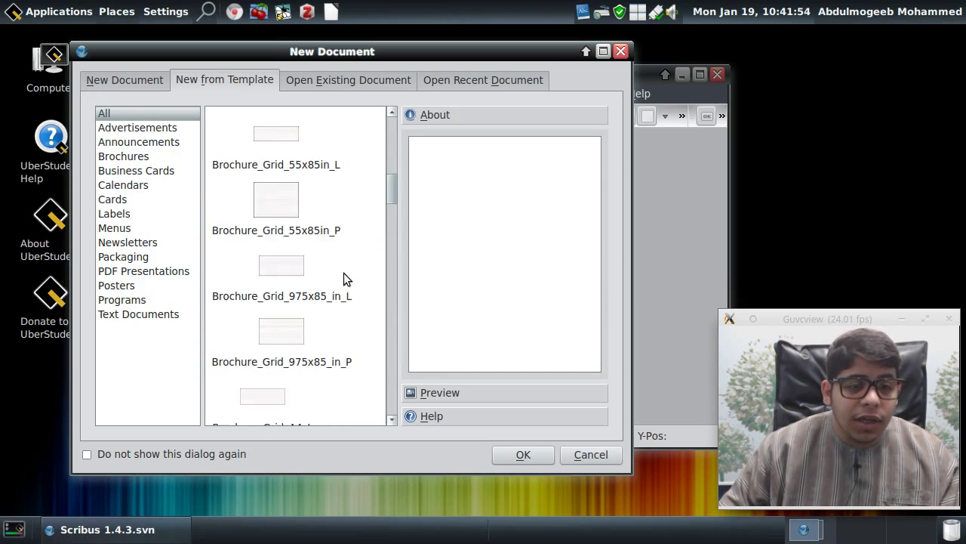
click(307, 348)
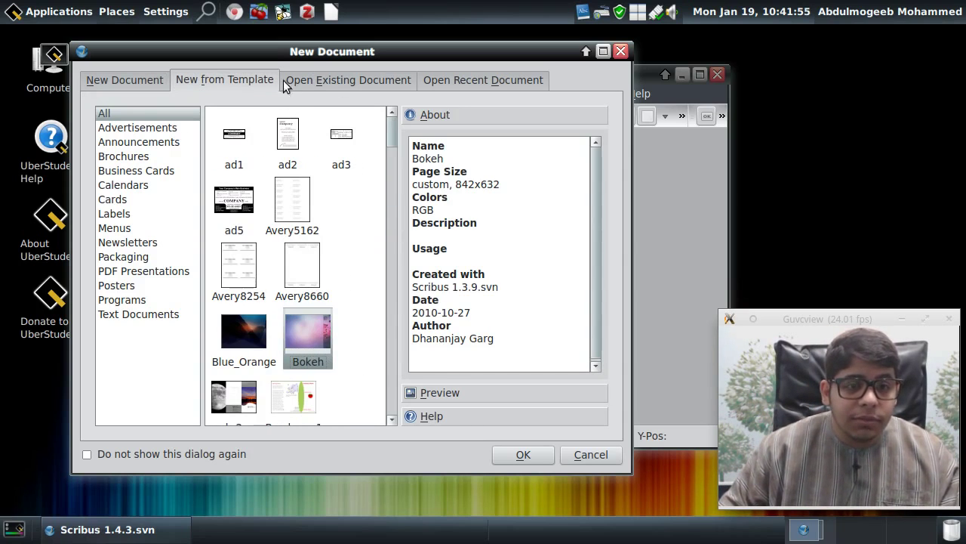
click(308, 79)
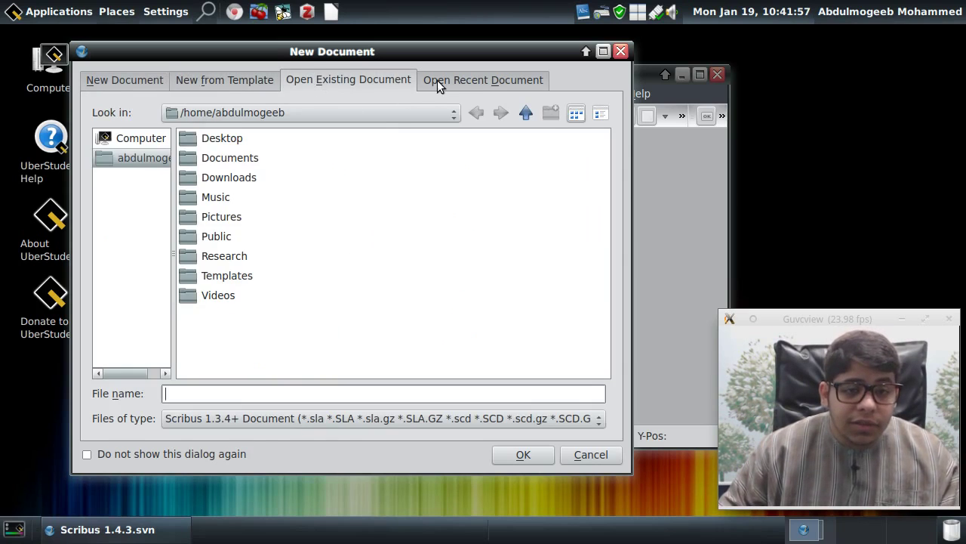
click(437, 80)
- Browse the template categories Announcements, Brochures, Cards, Labels, Packaging and PDF Presentations
click(211, 82)
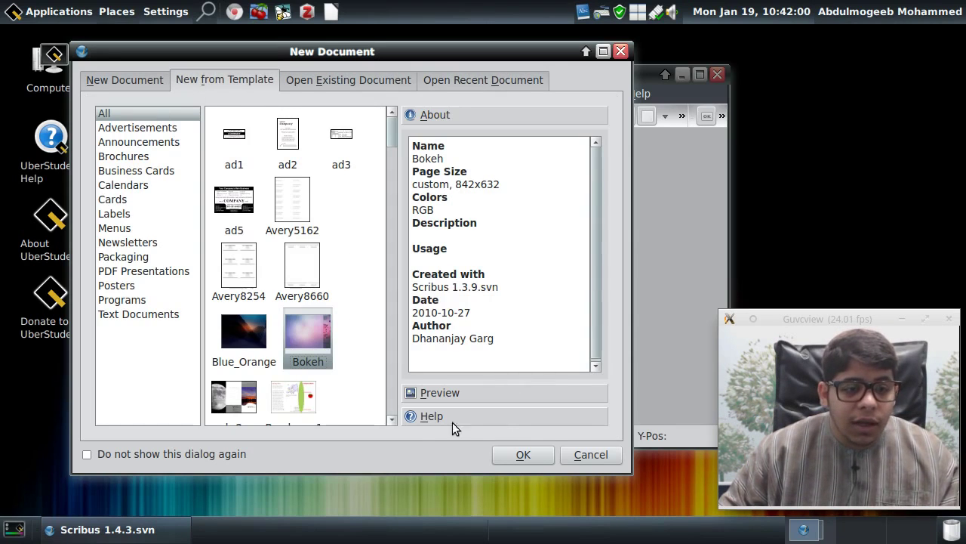
click(172, 142)
click(146, 156)
click(145, 197)
click(121, 213)
click(123, 257)
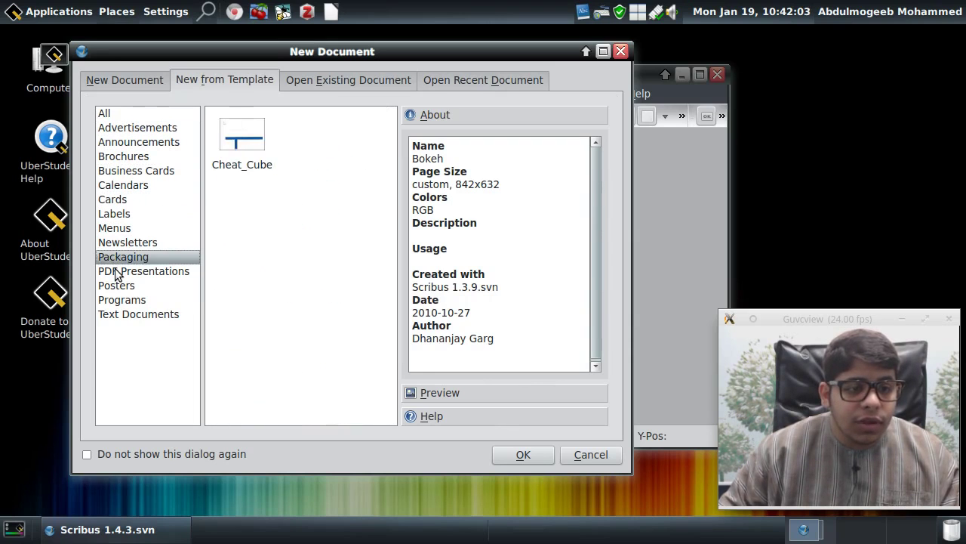
click(125, 271)
- Create a document from the Bokeh template, substitute 10.15 Saturday Night BRK Regular for Arial Regular, and maximize the Scribus window
click(312, 143)
click(539, 453)
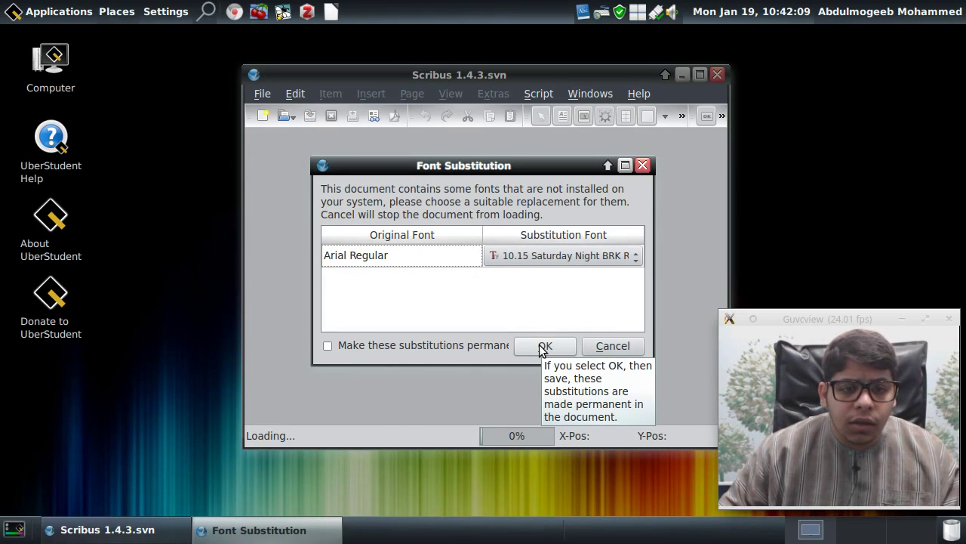
click(540, 347)
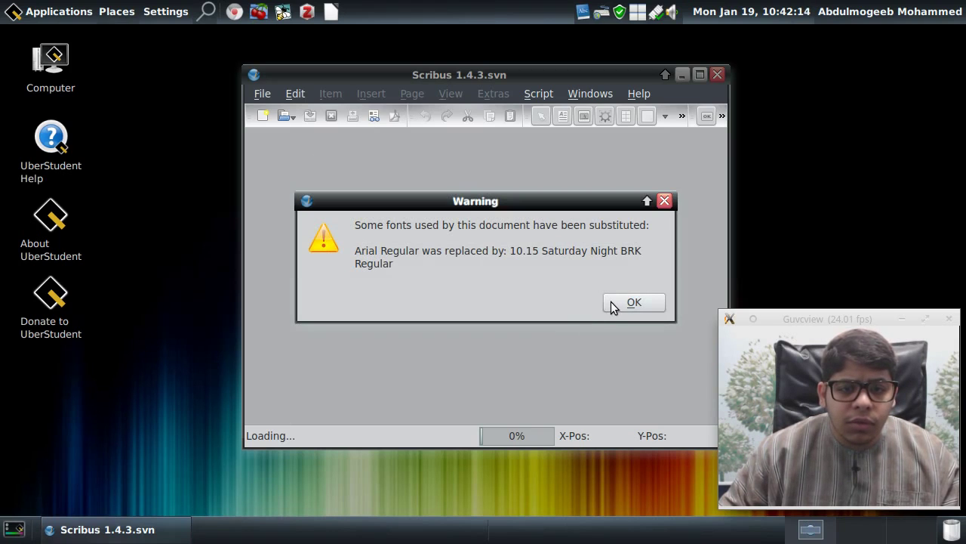
click(611, 301)
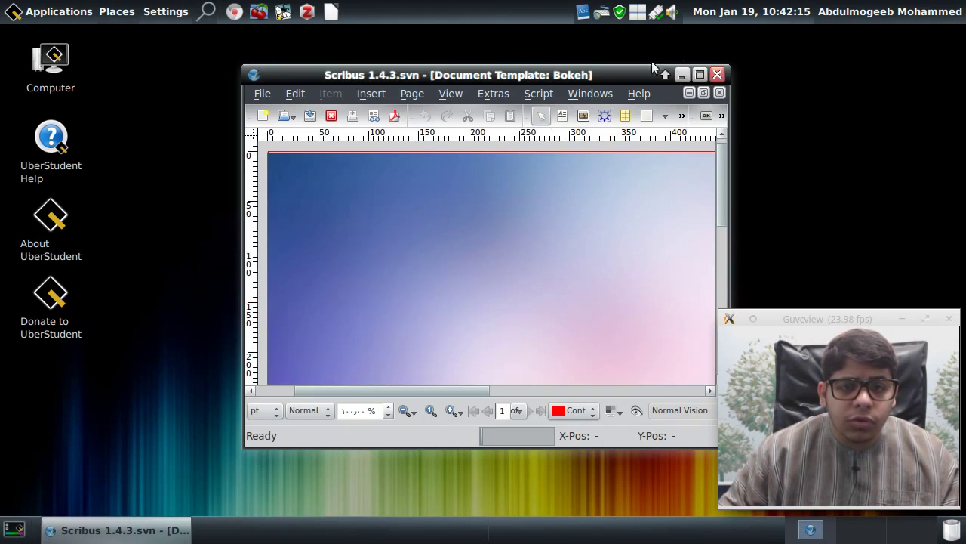
click(699, 74)
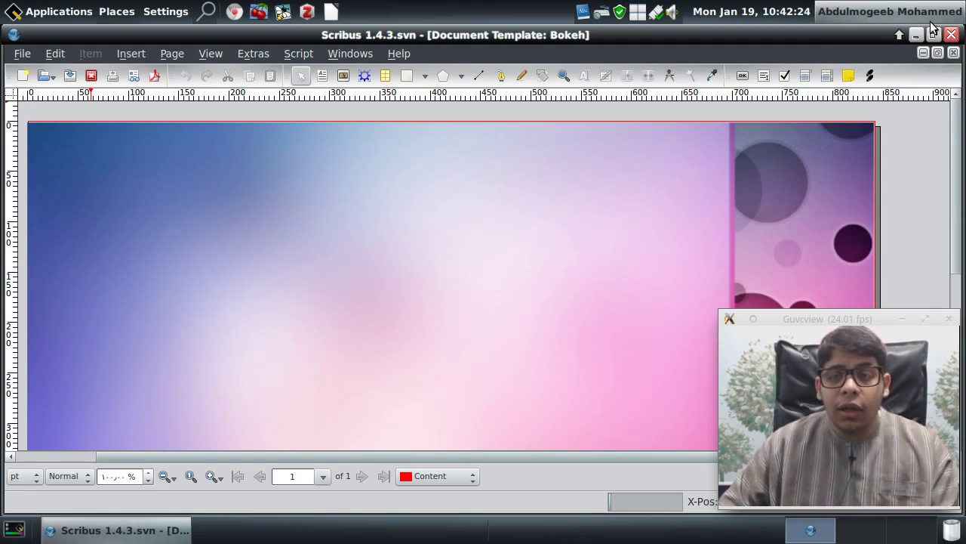
- Close Scribus and look through the Photography and Utilities applications in the Graphics category
click(951, 34)
click(52, 11)
mouse_move(97, 121)
mouse_move(230, 144)
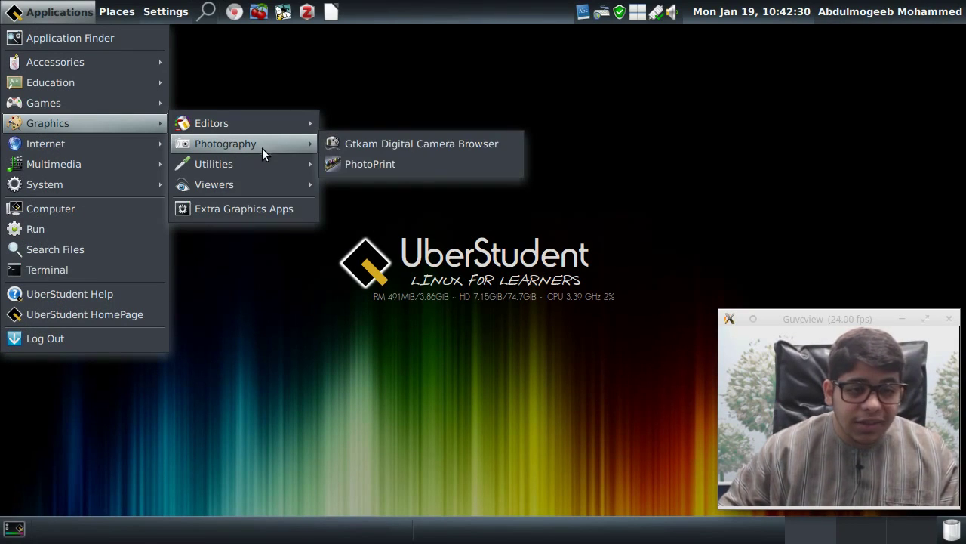
mouse_move(262, 161)
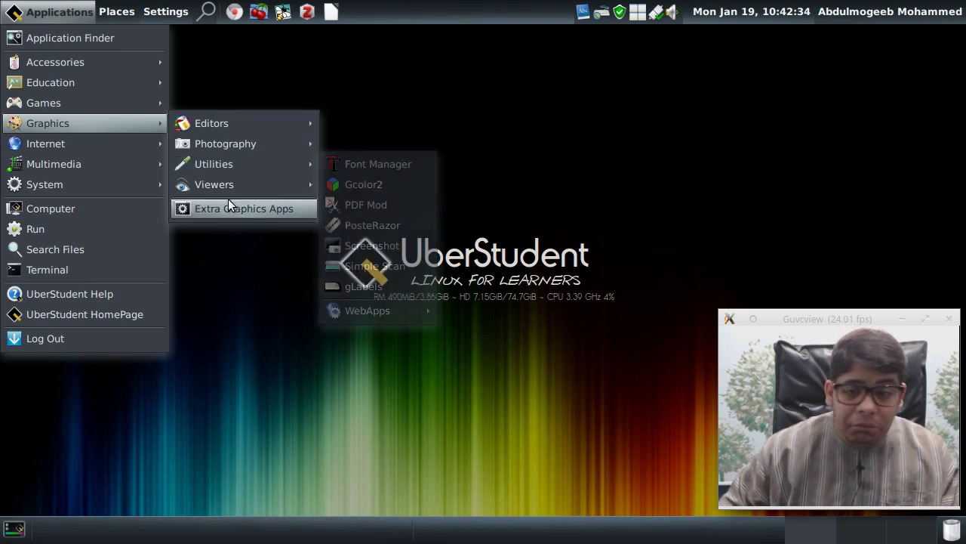
- Launch Chromium Web Browser from the Internet browsers and view the UberStudent Wiki main page
mouse_move(83, 149)
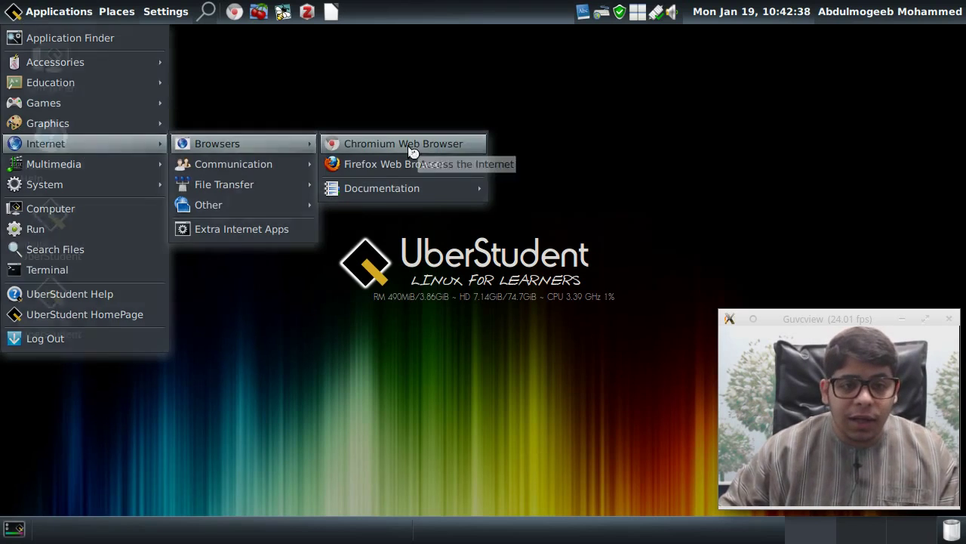
click(407, 146)
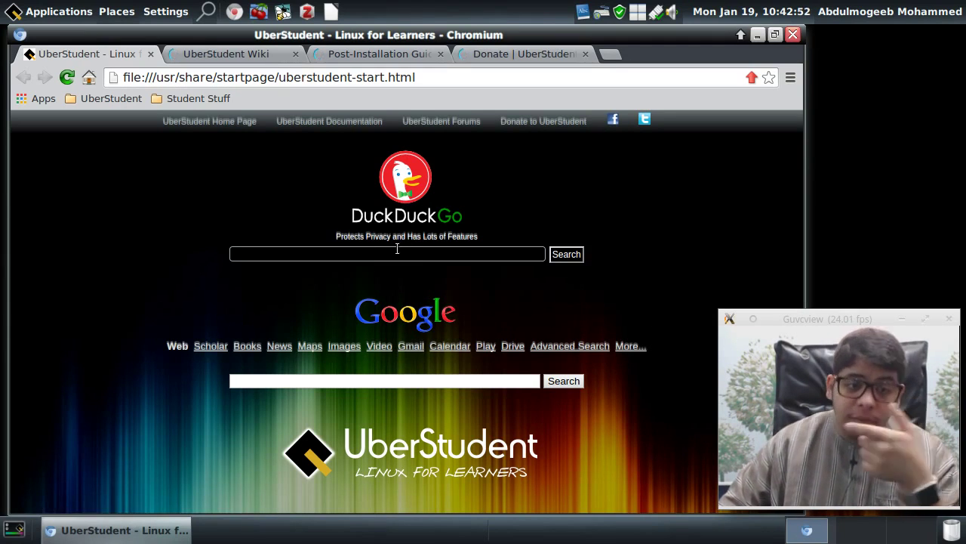
click(219, 53)
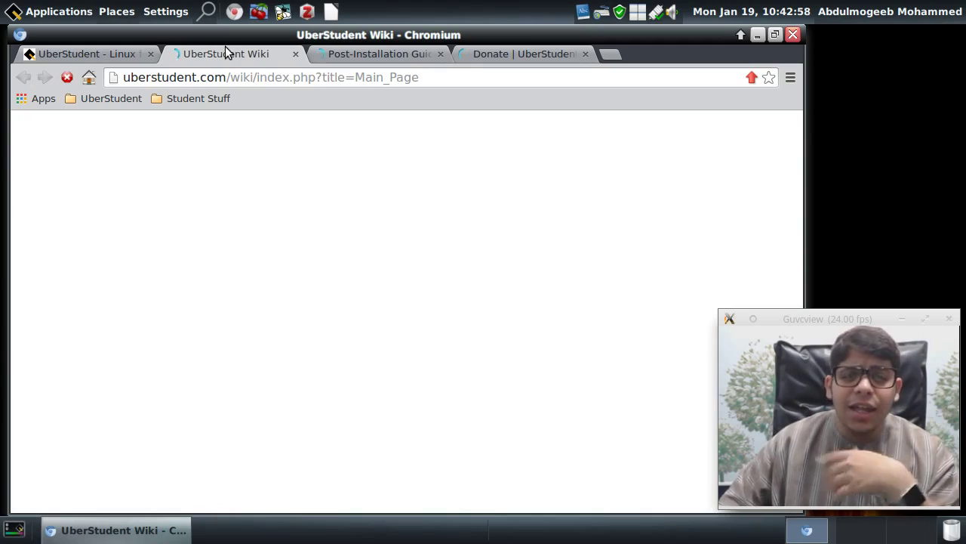
- Look through the Post-Installation Guide and the UberStudent Donate page, and close the browser
click(398, 55)
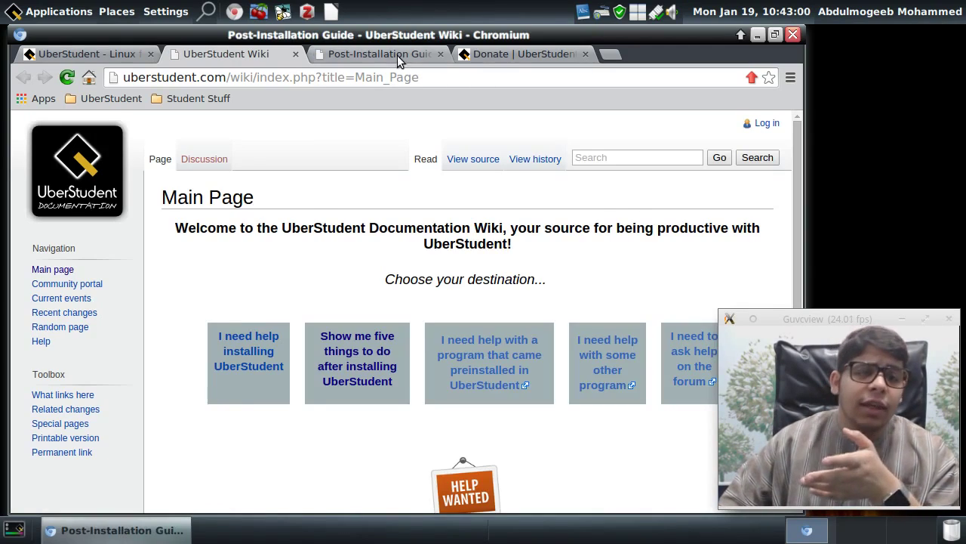
scroll(515, 301, down, 15)
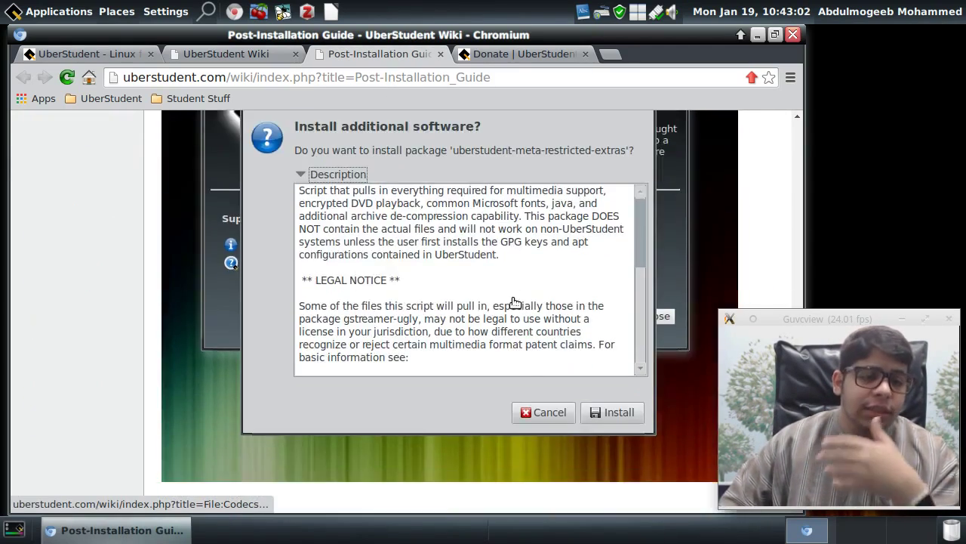
scroll(513, 298, down, 12)
scroll(513, 297, up, 11)
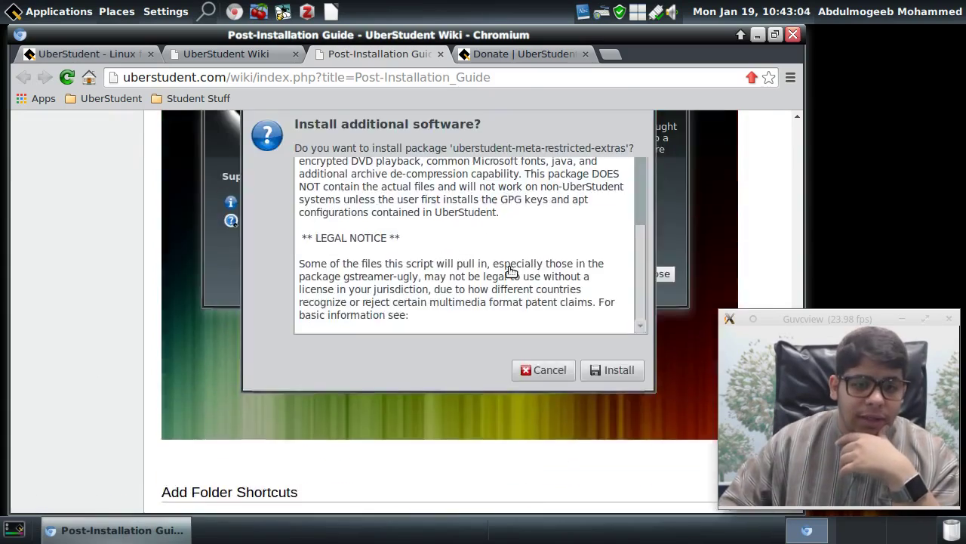
scroll(511, 269, up, 5)
click(509, 52)
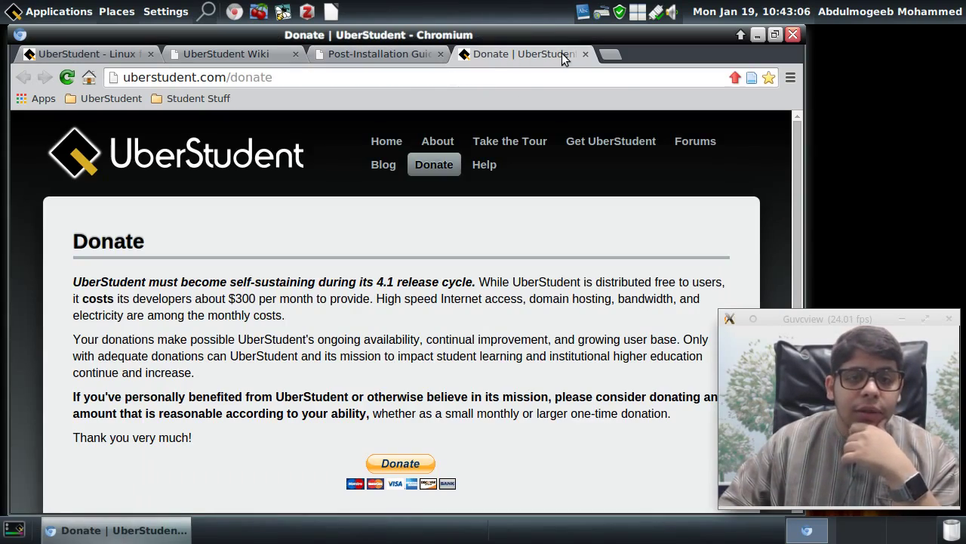
click(791, 36)
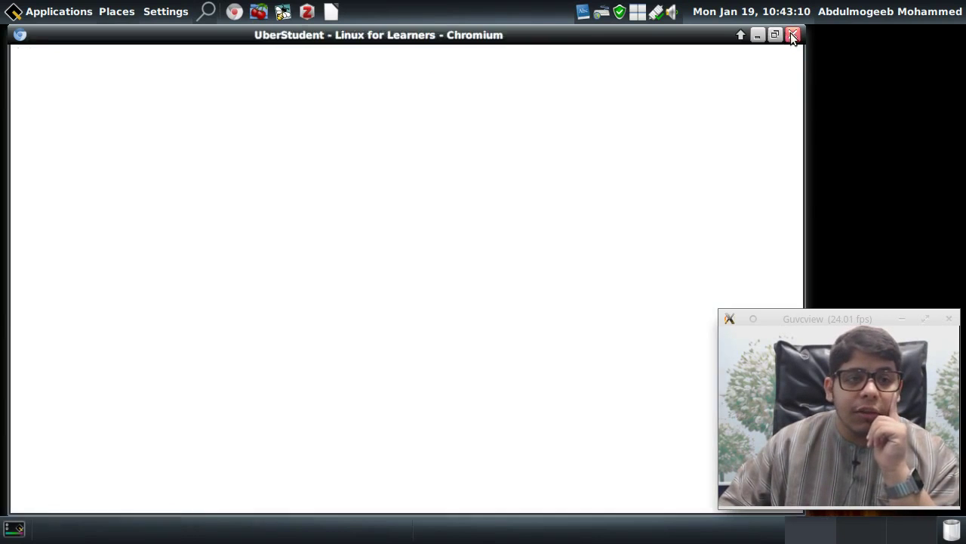
- Look through the Communication, File Transfer and Other applications in the Internet category
click(74, 14)
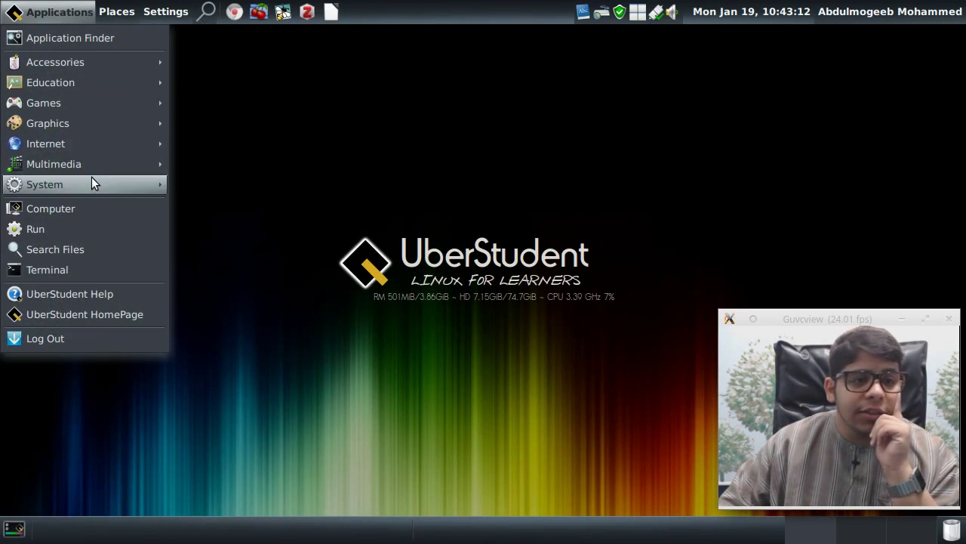
mouse_move(89, 145)
mouse_move(291, 164)
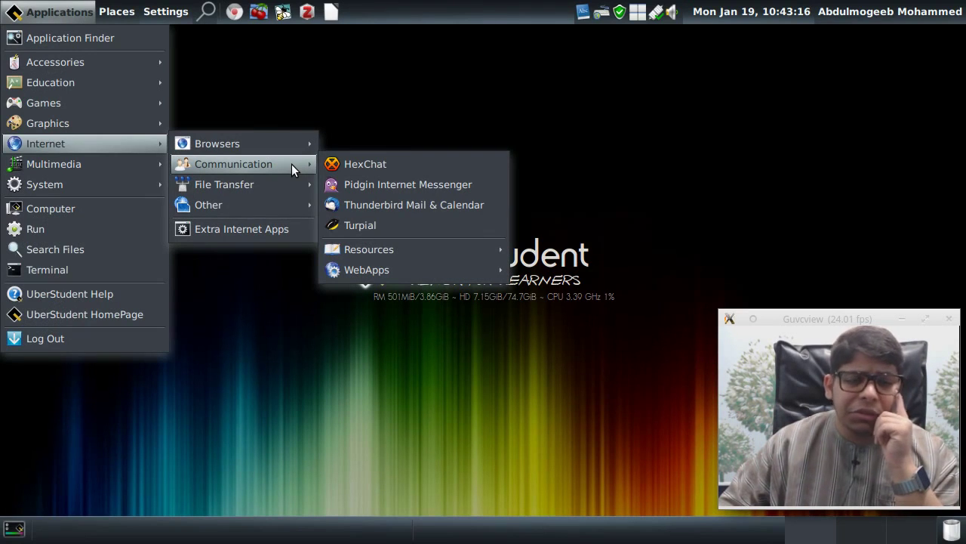
mouse_move(293, 185)
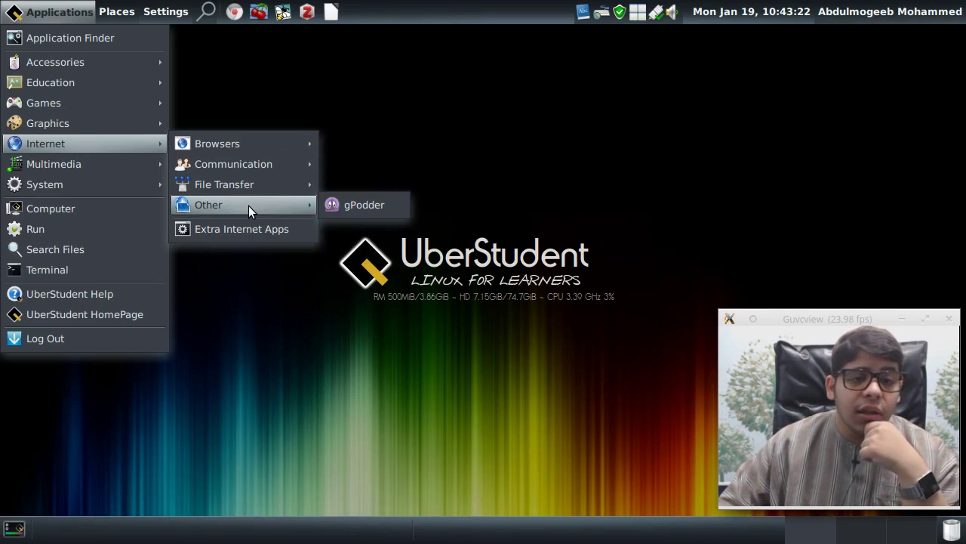
- Look through the Authorers, Players and Utilities applications in the Multimedia category
mouse_move(94, 169)
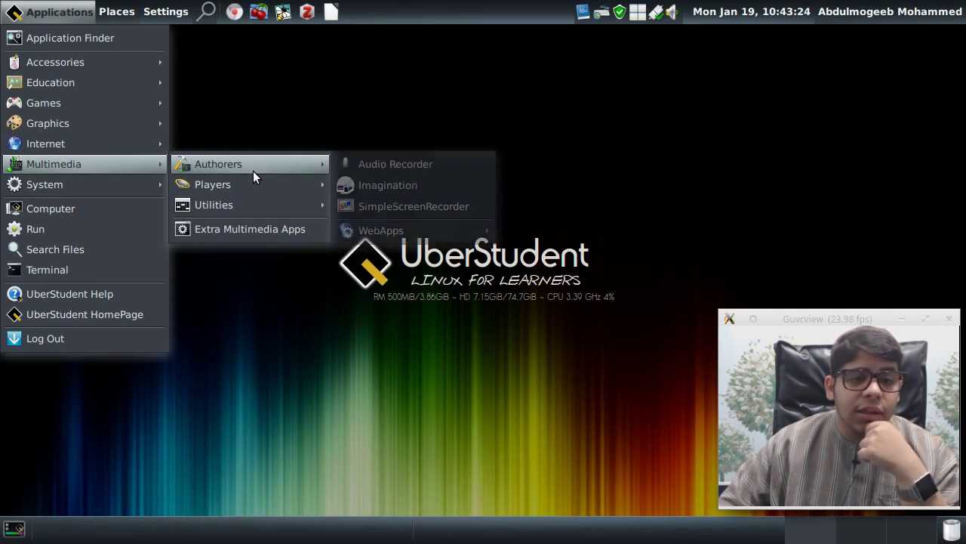
mouse_move(262, 188)
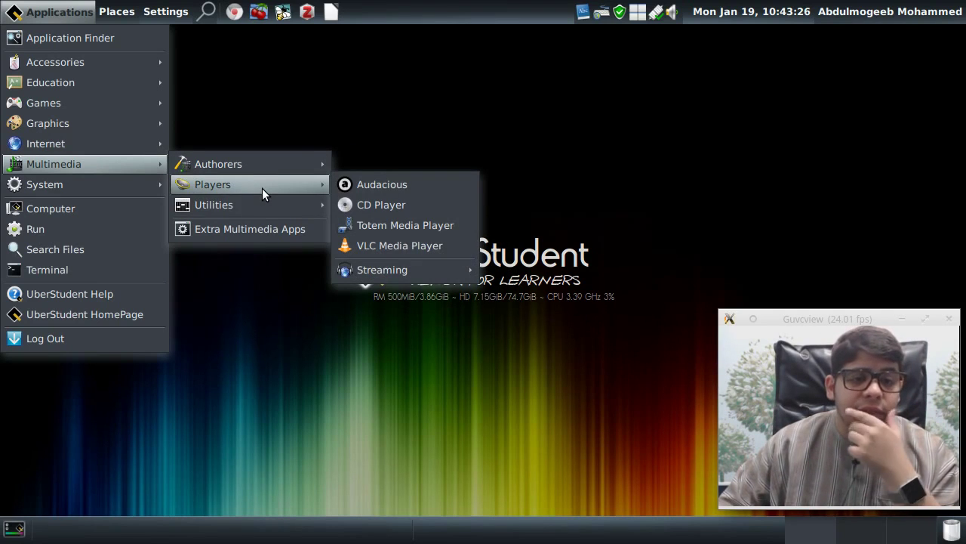
mouse_move(258, 206)
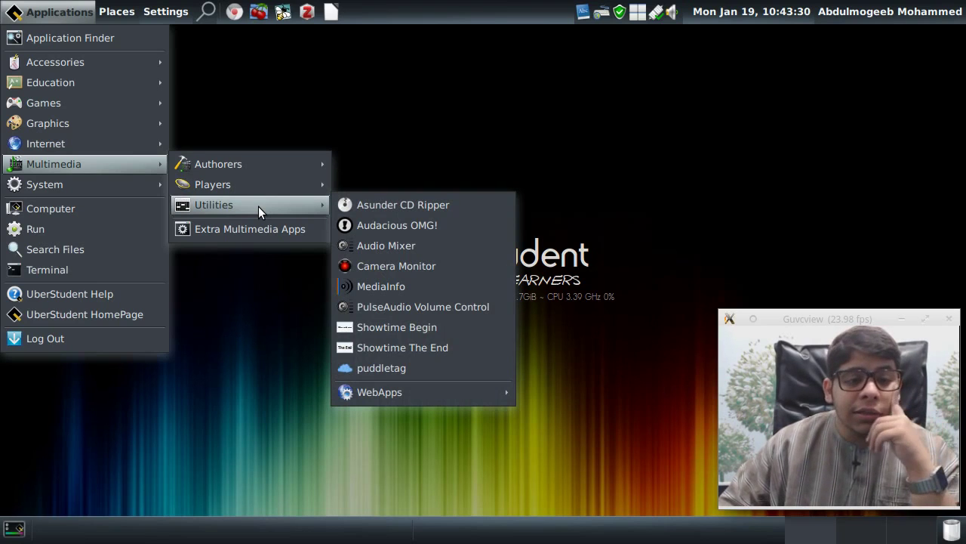
- Look through the System category's Hardware and Internet and Network tools, and launch Chromium Profile Wipe, minimizing its window without answering
mouse_move(108, 187)
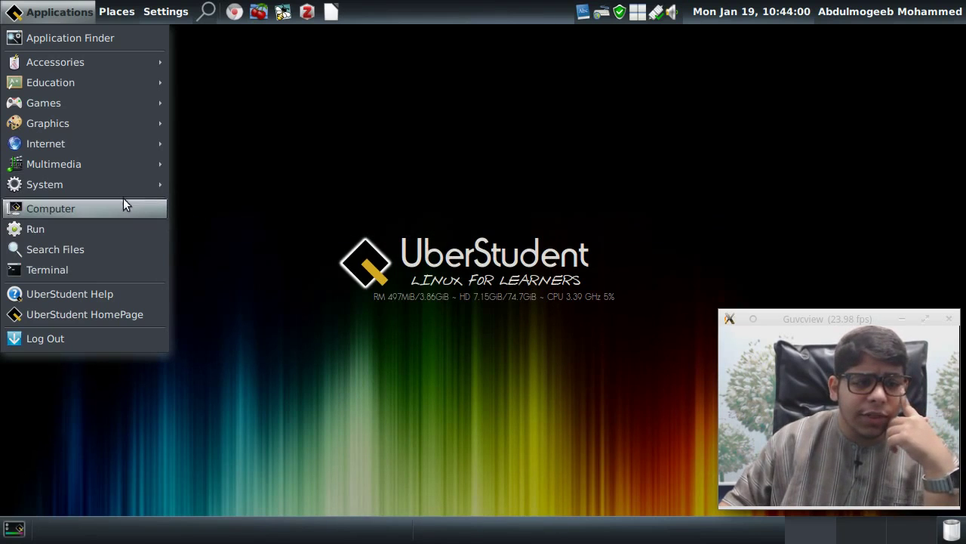
mouse_move(234, 224)
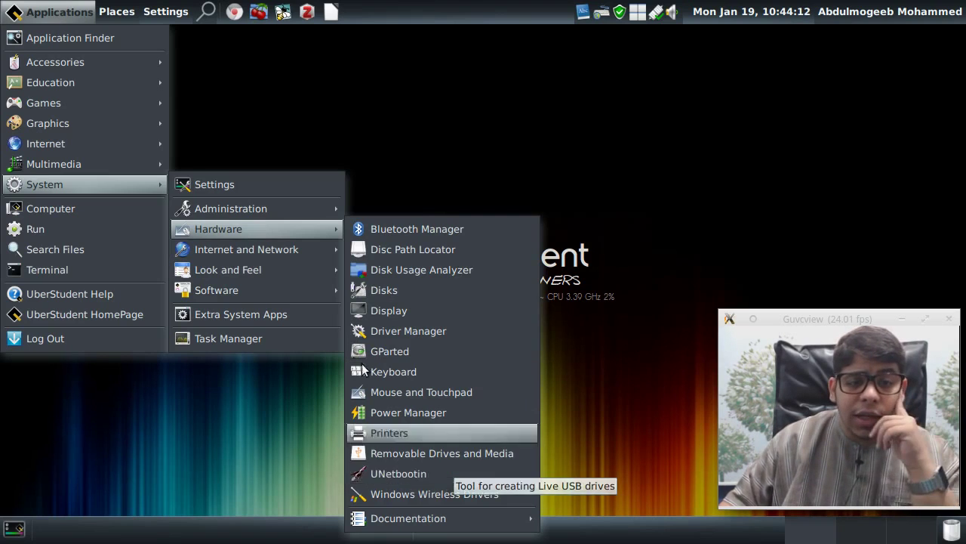
mouse_move(280, 248)
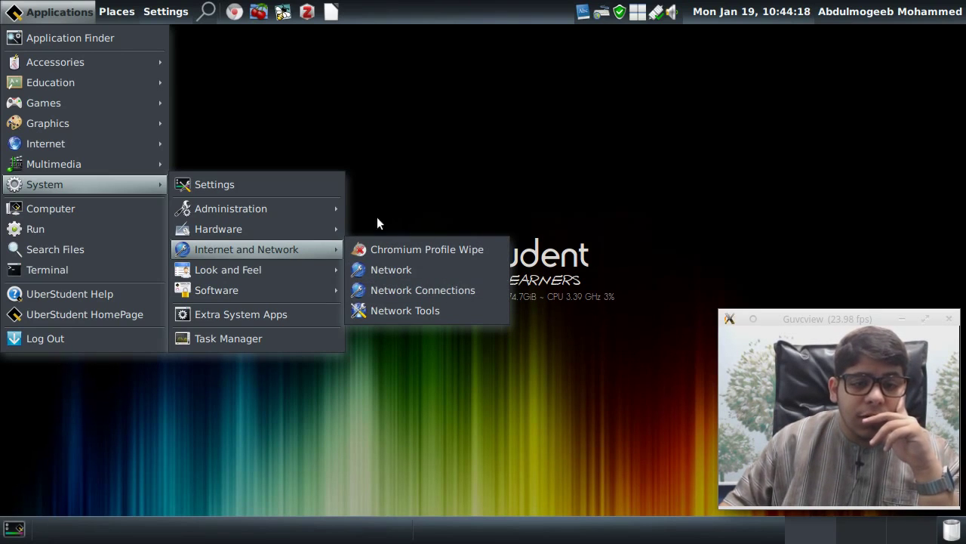
click(451, 249)
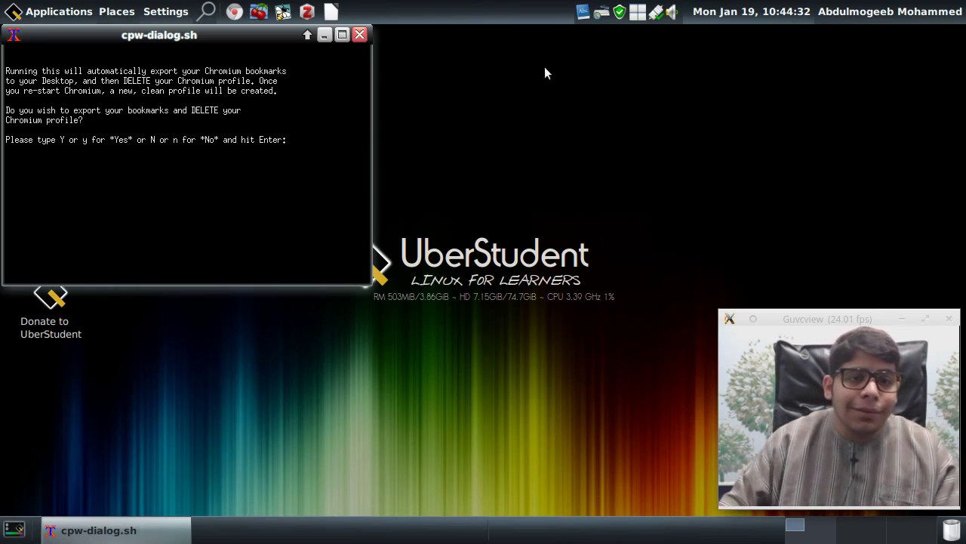
click(324, 35)
- Look through the Look and Feel and Software tools in the System category
click(55, 12)
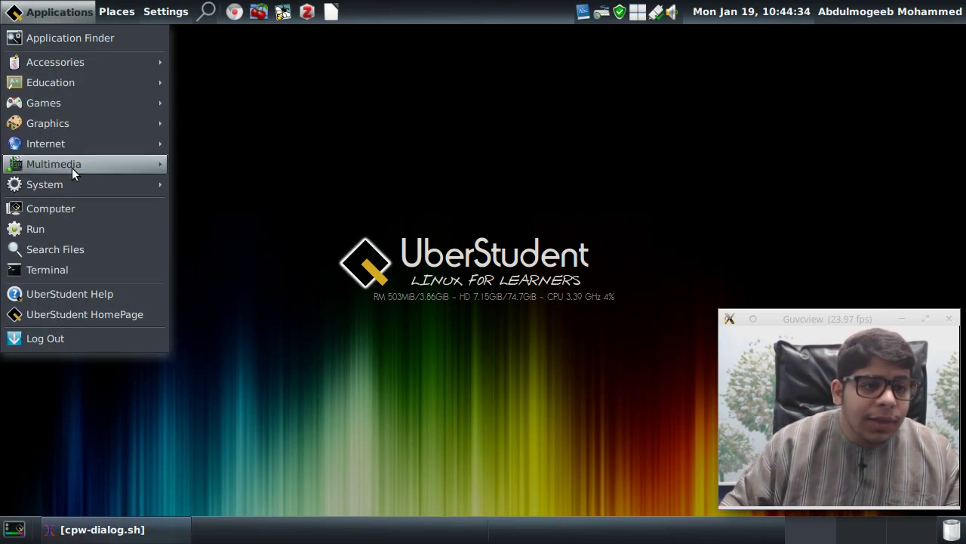
mouse_move(76, 184)
mouse_move(269, 270)
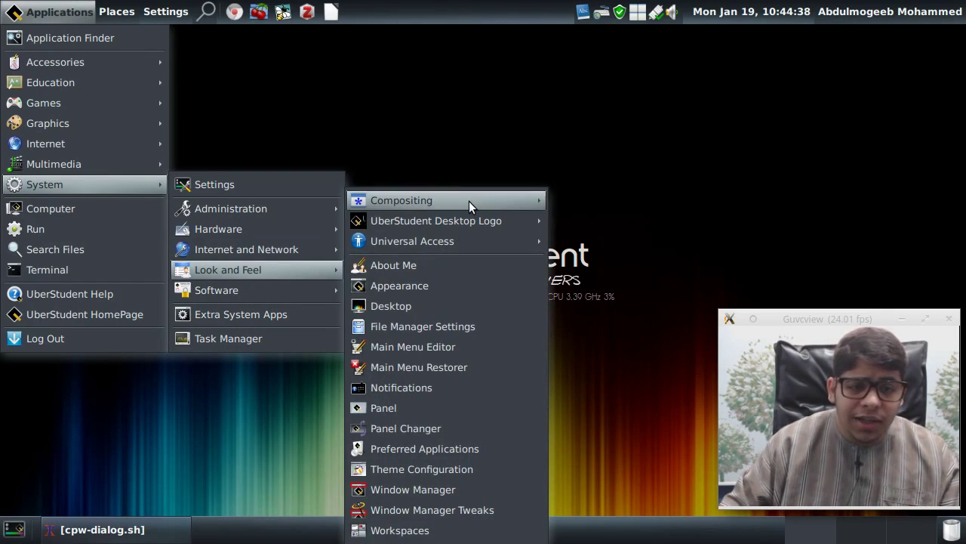
mouse_move(481, 199)
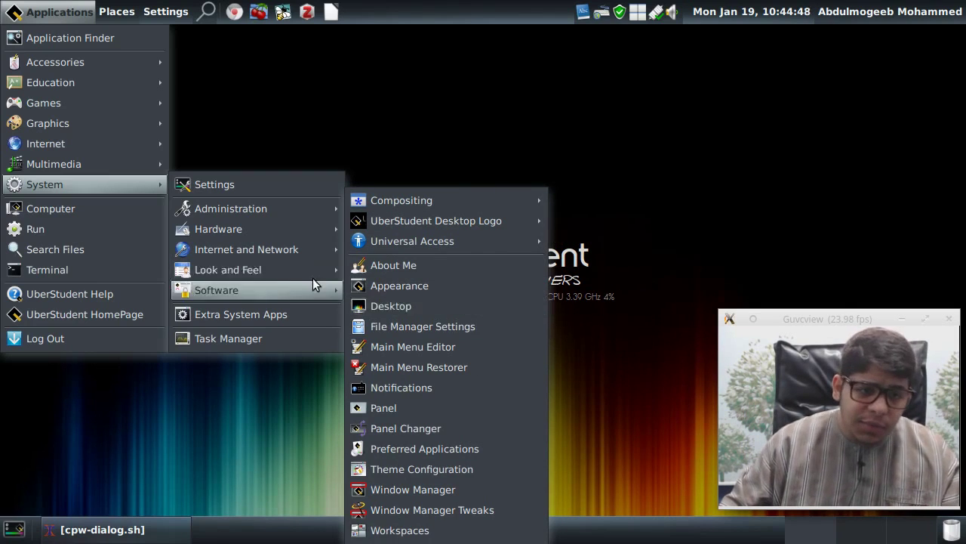
mouse_move(274, 291)
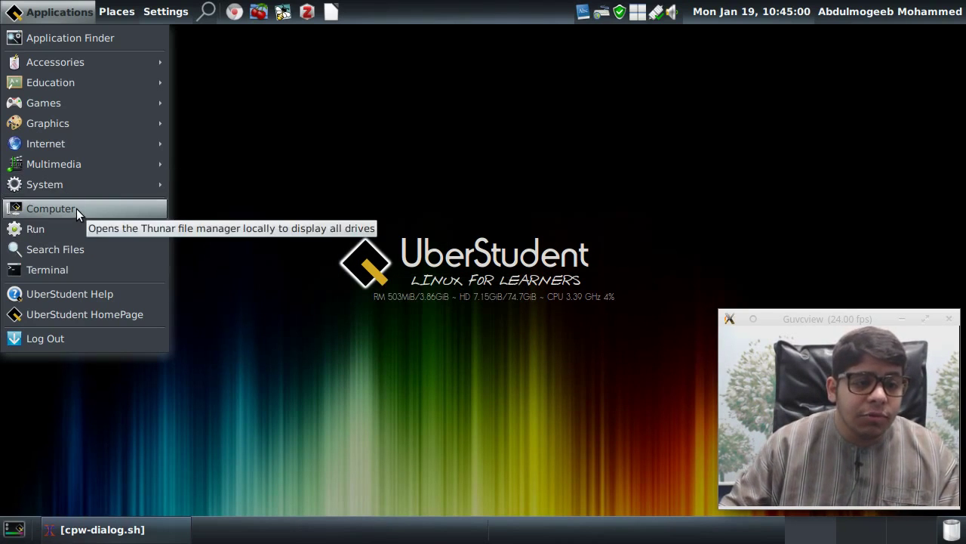
- View the computer's drives in the file manager and close it
click(76, 209)
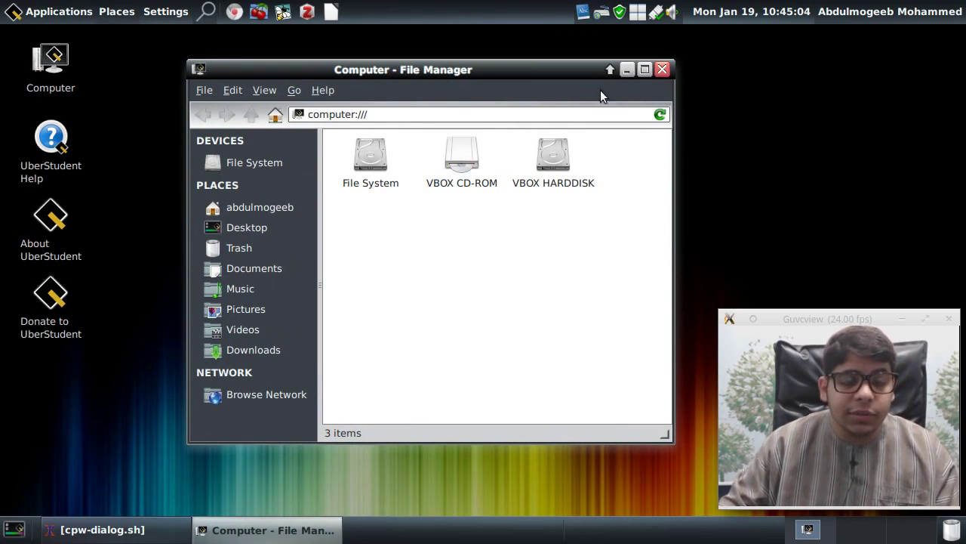
click(662, 71)
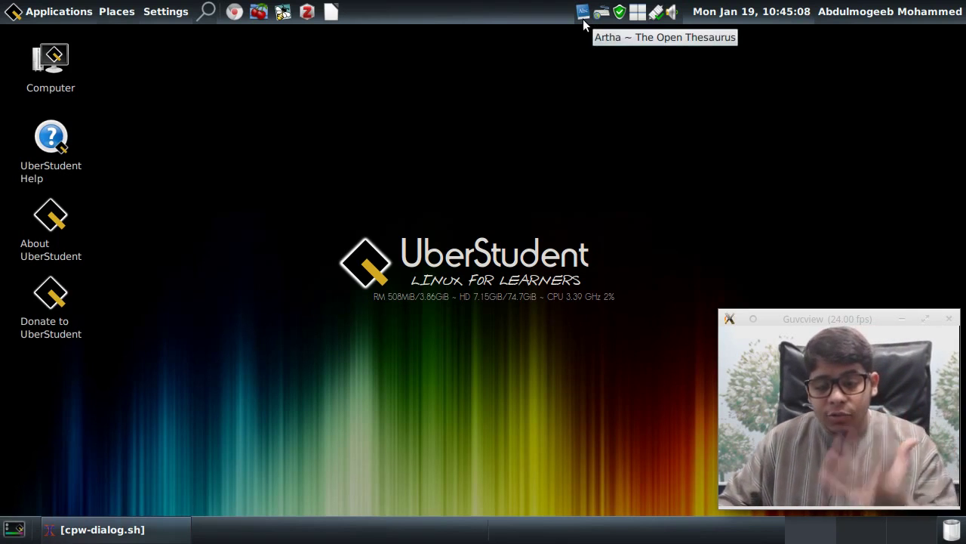
- Try the grey stone-relief wallpaper in the Desktop Settings, set the second blue-and-purple swirl backdrop instead, and close the settings
right_click(242, 34)
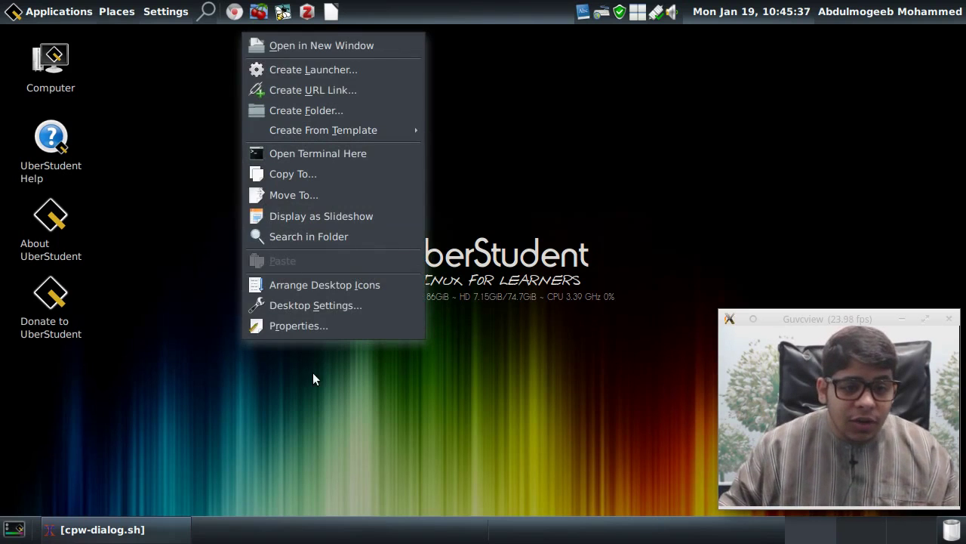
click(323, 306)
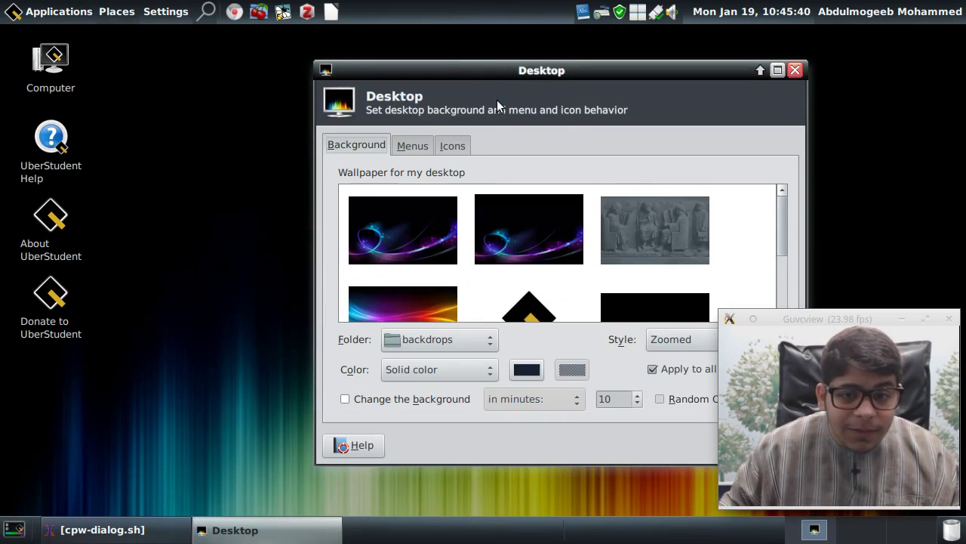
drag(483, 69, 236, 52)
click(410, 208)
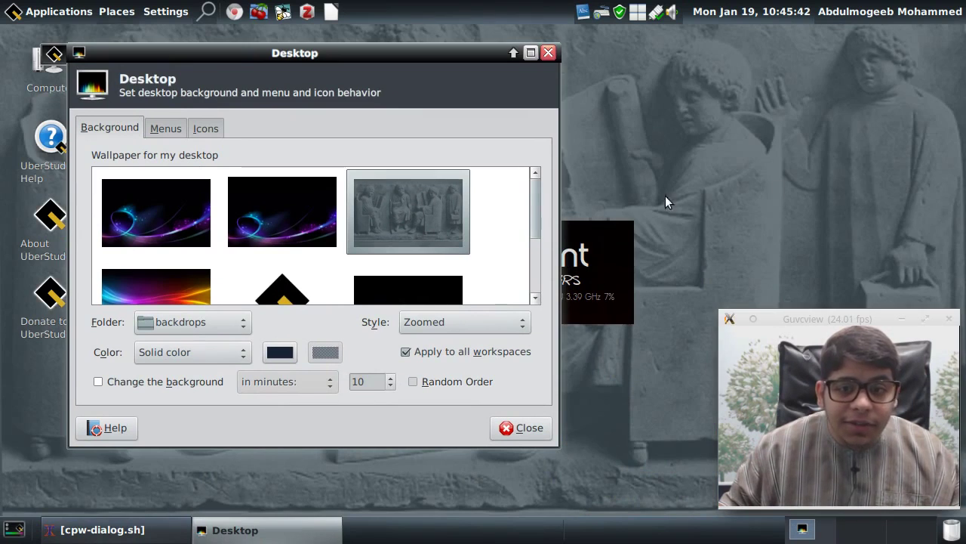
scroll(350, 252, down, 2)
scroll(350, 252, up, 2)
click(274, 214)
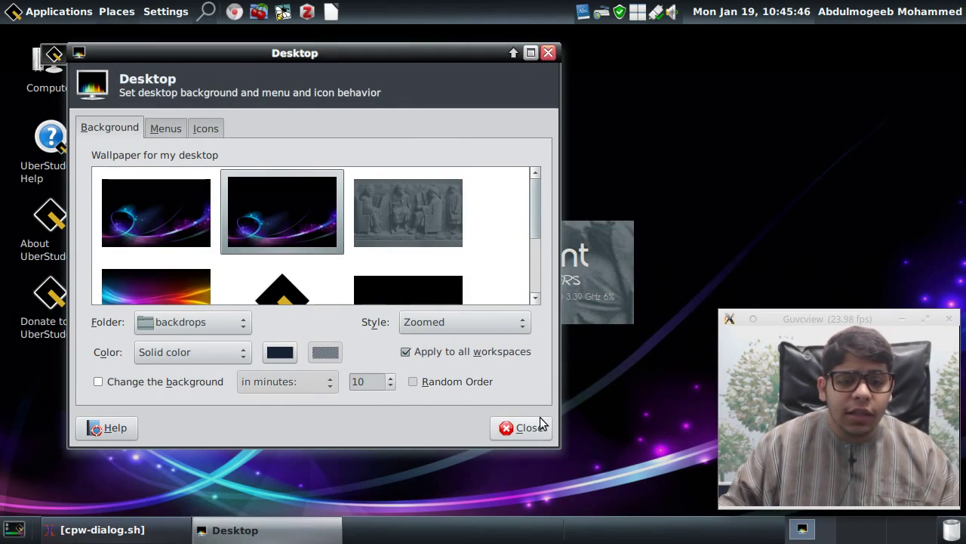
click(538, 424)
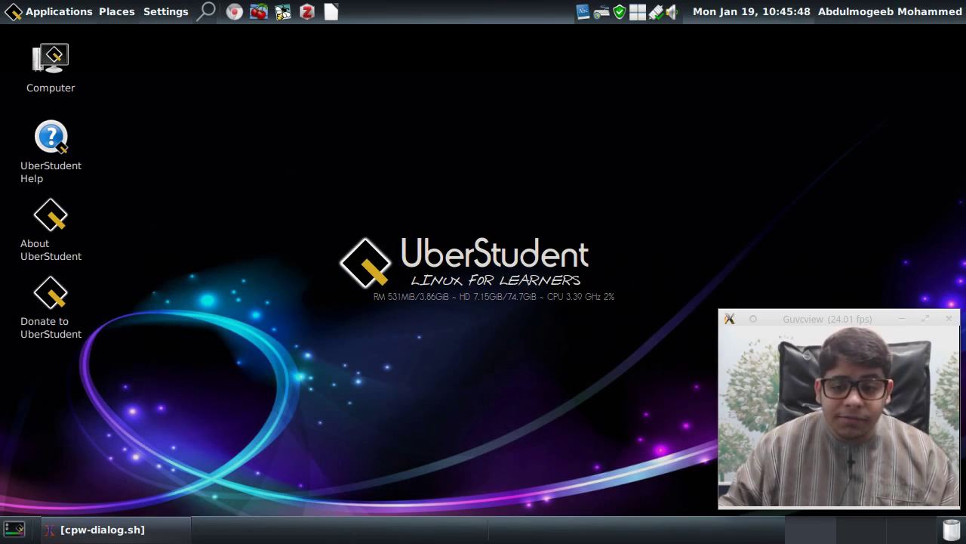